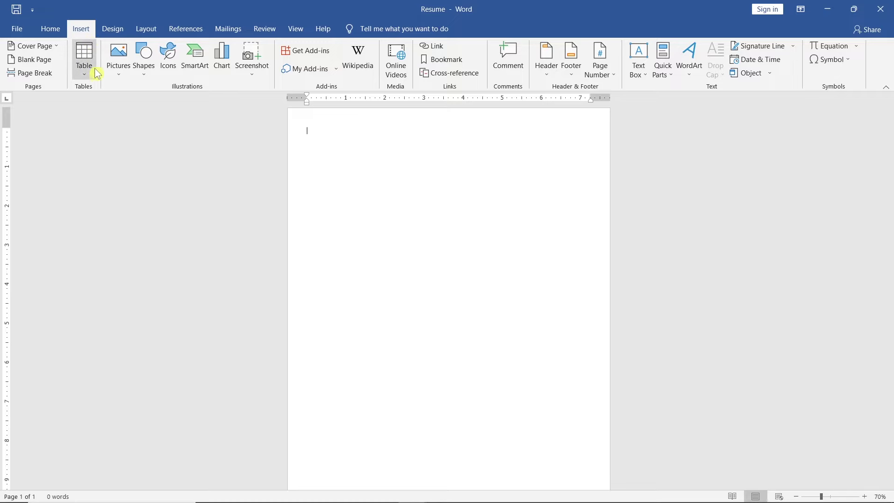
Step: Insert a 2x1 table and type the person's name with 'Web Developer' below it
{"action": "left_click", "coordinate": [92, 72]}
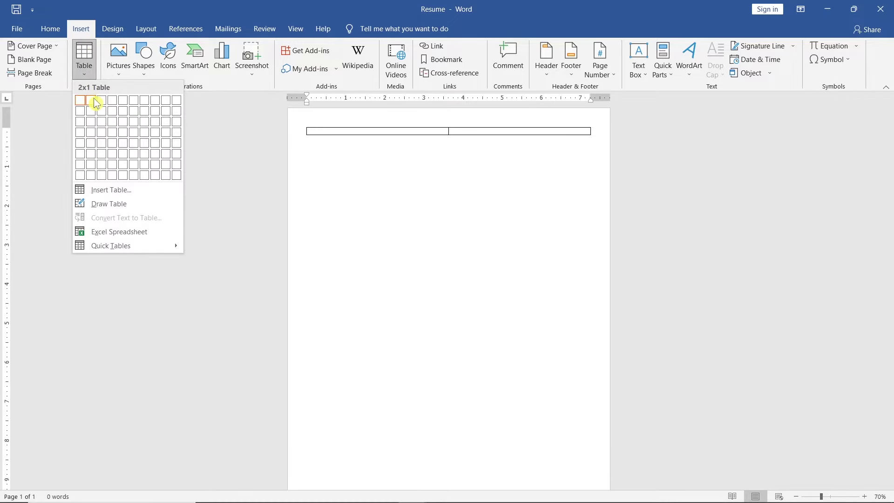
{"action": "left_click", "coordinate": [97, 104]}
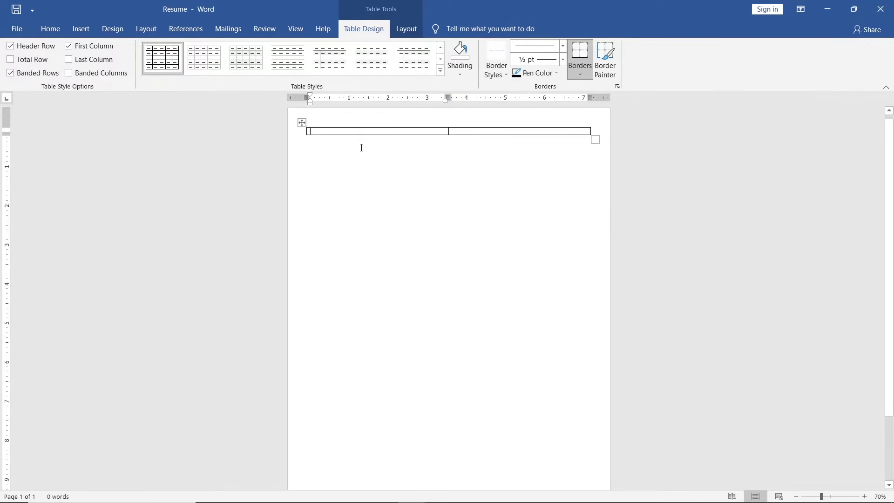
{"action": "scroll", "coordinate": [362, 148], "scroll_direction": "up", "scroll_amount": 4, "text": "ctrl"}
{"action": "key", "text": "Return"}
{"action": "type", "text": "Web Developer"}
Step: Format the name as bold 28 pt and 'Web Developer' as grey 14 pt
{"action": "left_click_drag", "start_coordinate": [289, 154], "coordinate": [247, 158]}
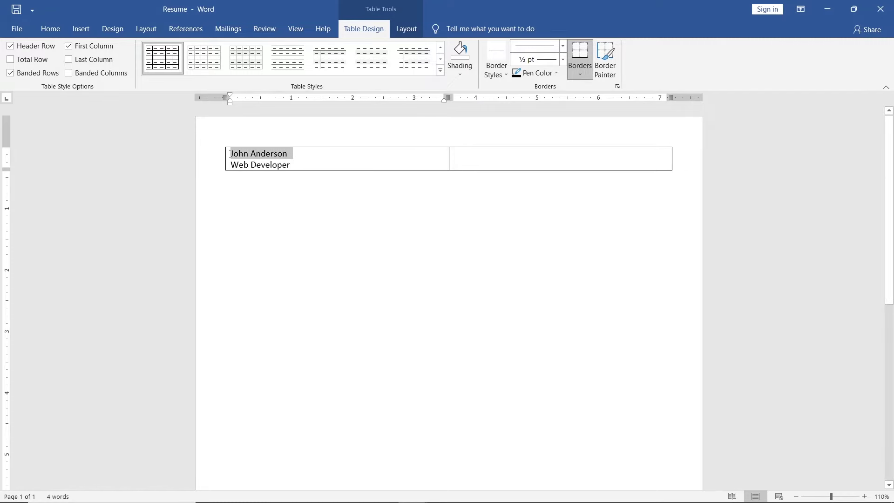
{"action": "left_click", "coordinate": [286, 170]}
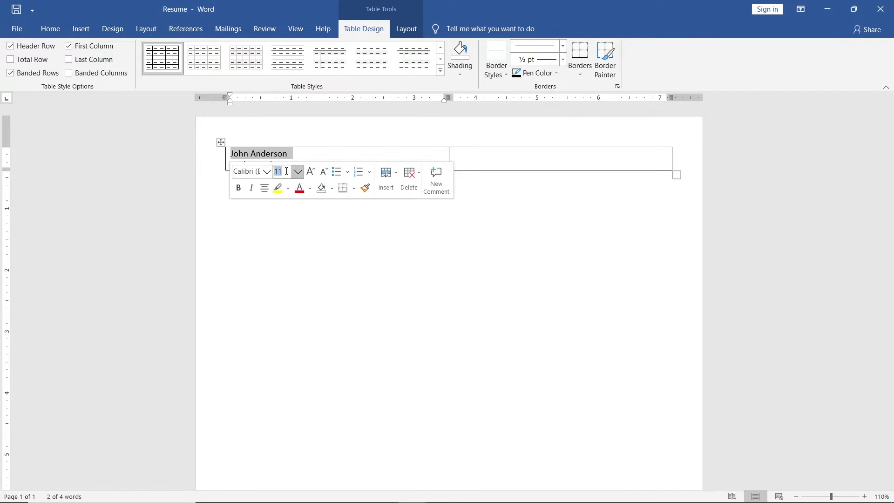
{"action": "key", "text": "Return"}
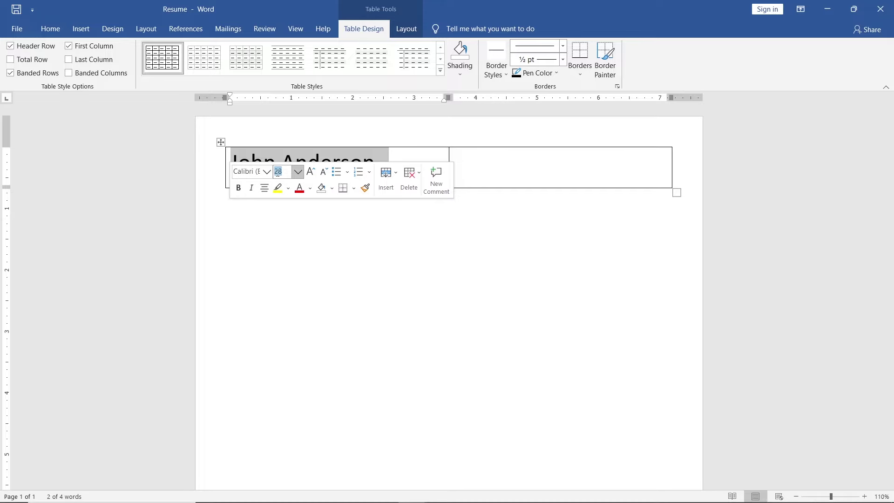
{"action": "left_click", "coordinate": [238, 187]}
{"action": "left_click", "coordinate": [265, 204]}
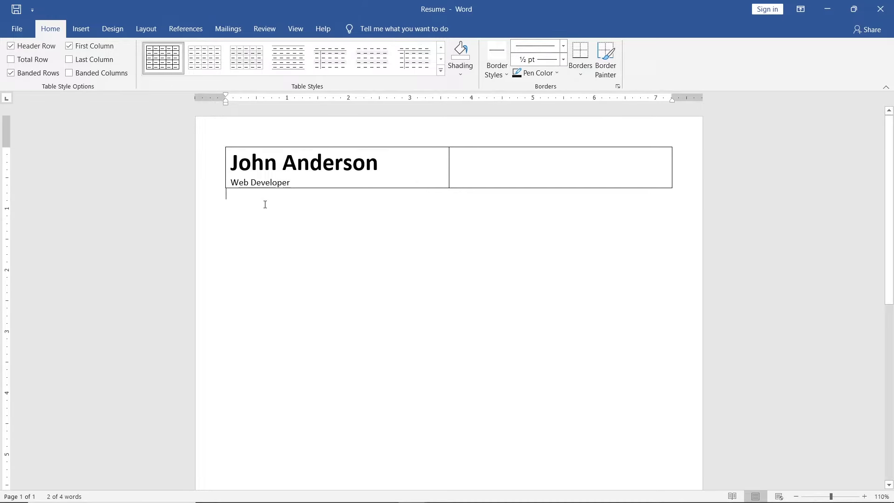
{"action": "left_click_drag", "start_coordinate": [290, 184], "coordinate": [231, 183]}
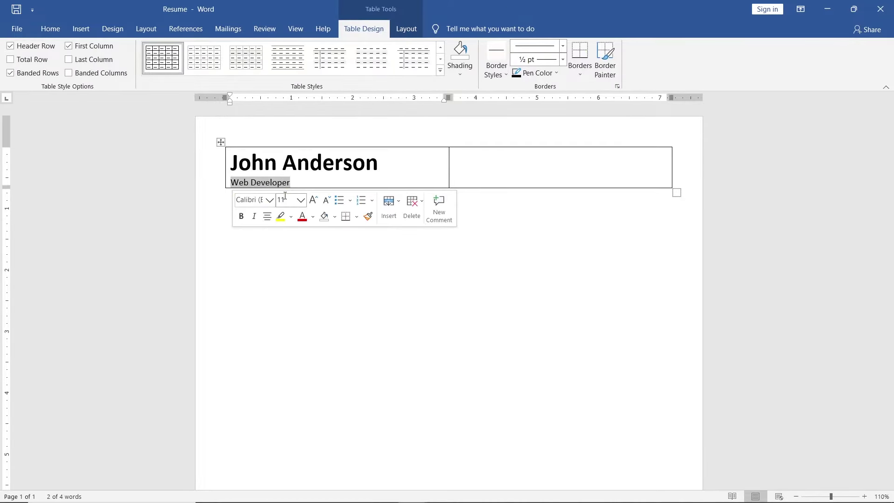
{"action": "left_click", "coordinate": [285, 196]}
{"action": "key", "text": "Return"}
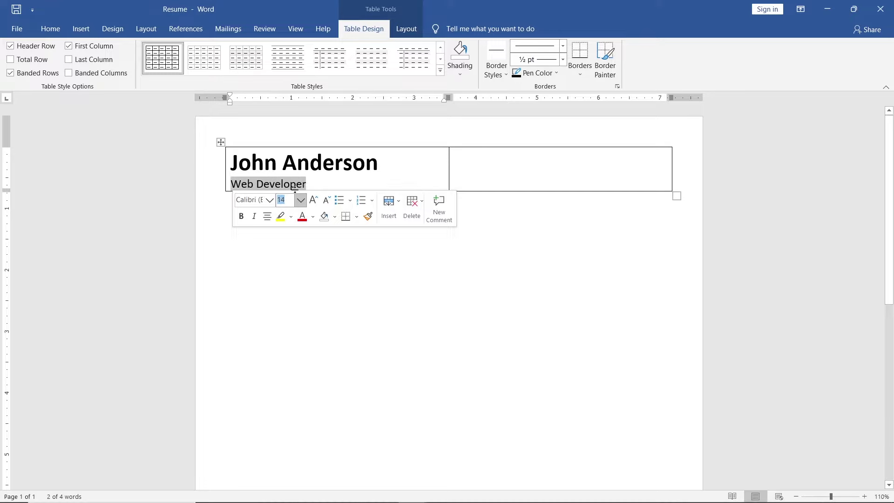
{"action": "left_click", "coordinate": [313, 217]}
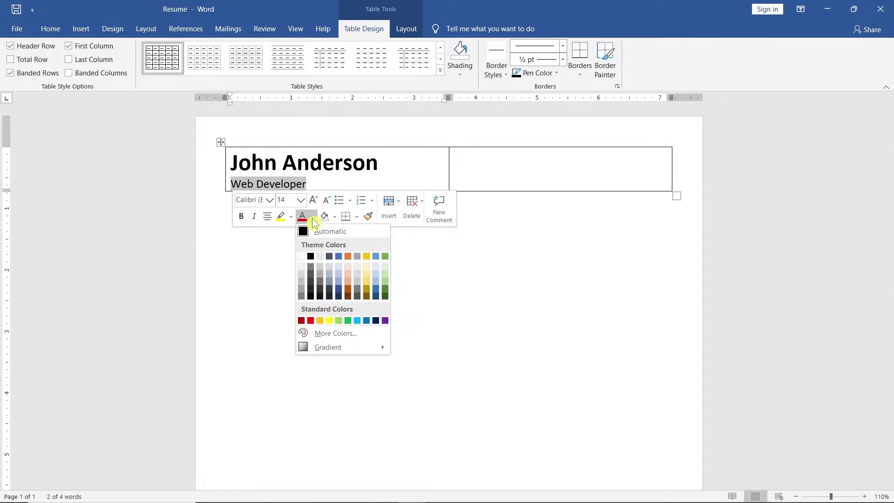
{"action": "left_click", "coordinate": [302, 297]}
Step: Enter the e-mail, phone number and city in the right cell, right-aligned
{"action": "left_click", "coordinate": [303, 295]}
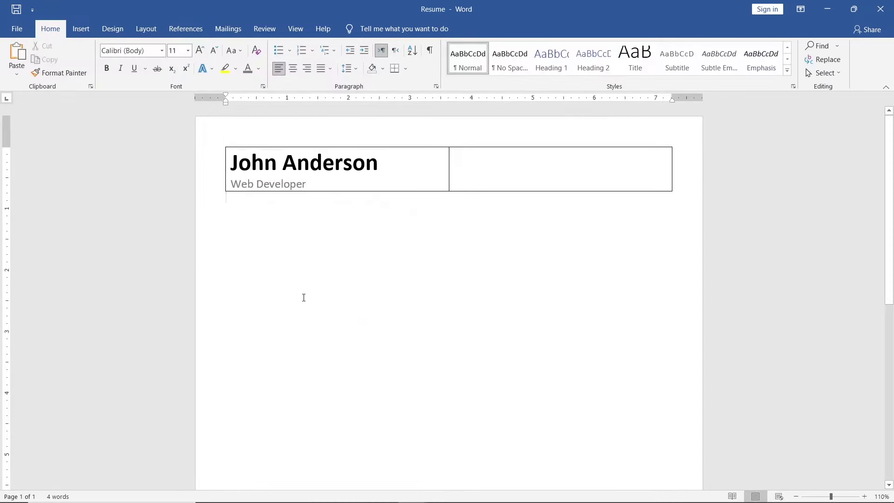
{"action": "left_click", "coordinate": [482, 163]}
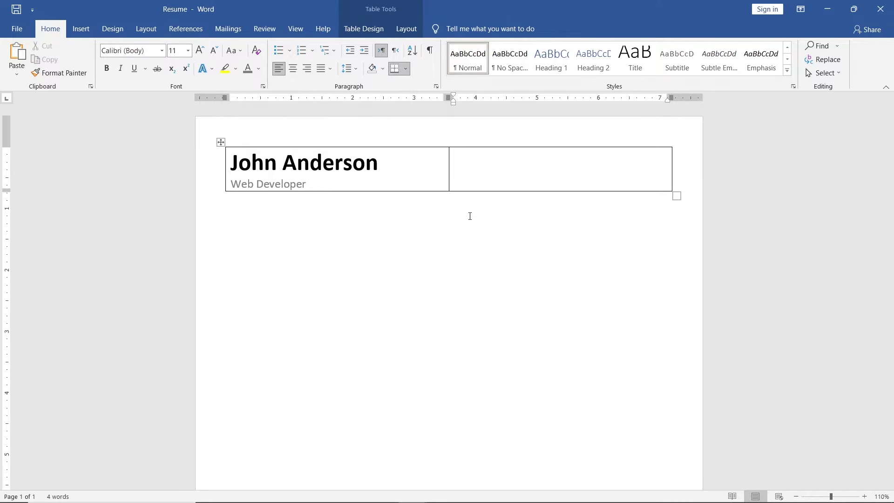
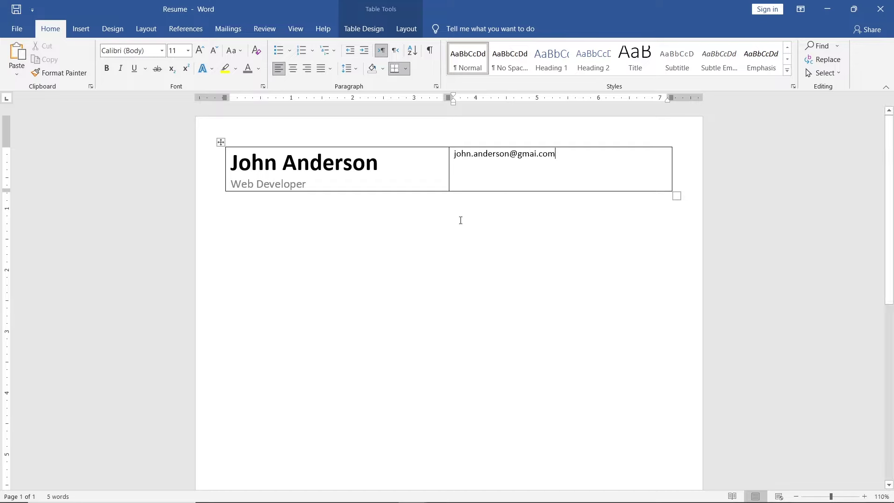
{"action": "key", "text": "Return"}
{"action": "type", "text": "+1 555 "}
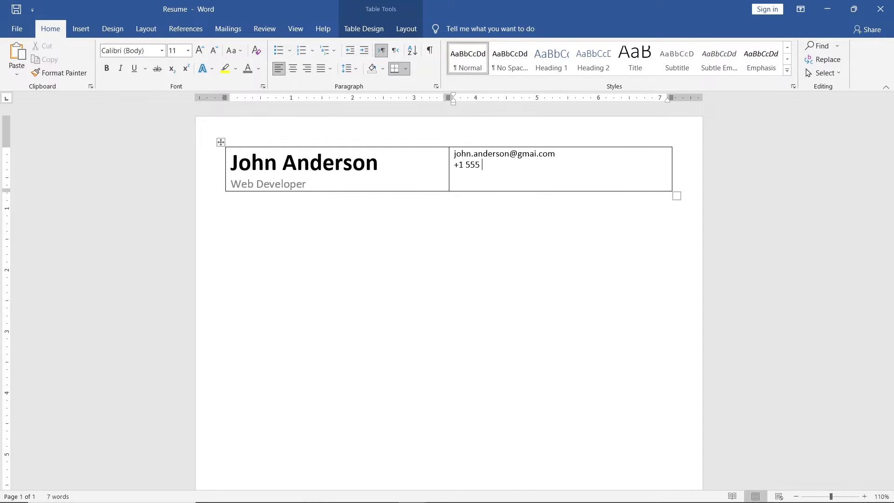
{"action": "type", "text": "123 4567"}
{"action": "key", "text": "Return"}
{"action": "type", "text": "Los Angeles, CA"}
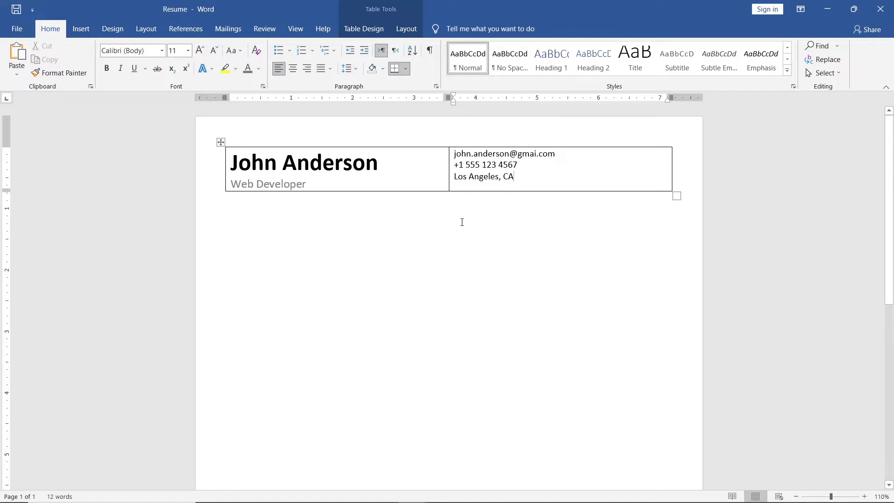
{"action": "left_click_drag", "start_coordinate": [512, 177], "coordinate": [456, 154]}
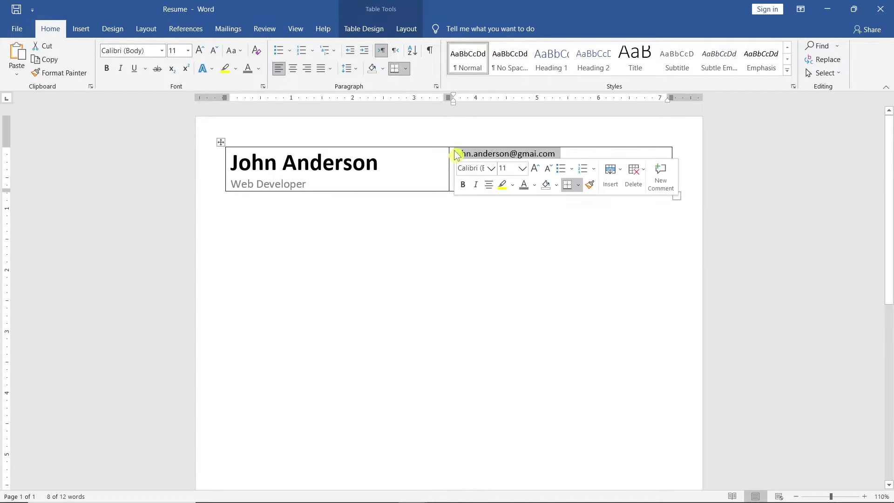
{"action": "left_click", "coordinate": [306, 70]}
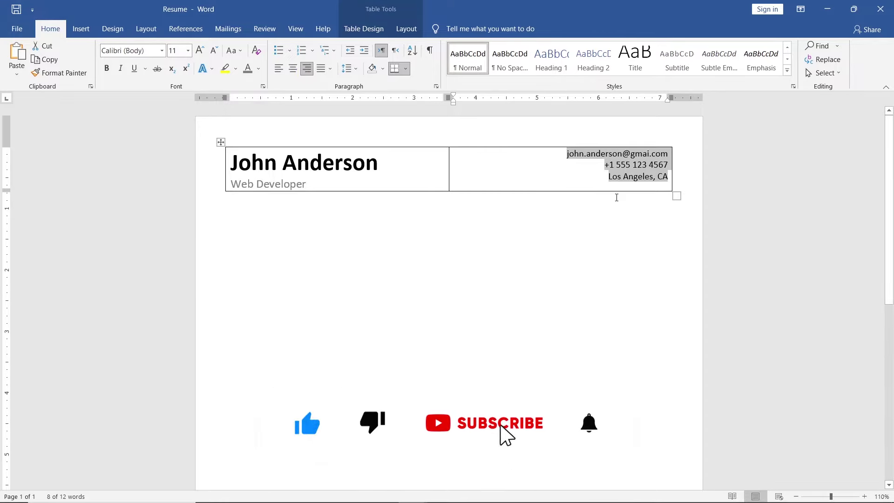
Step: Remove all borders from the header table and start a new paragraph below it
{"action": "left_click", "coordinate": [676, 196]}
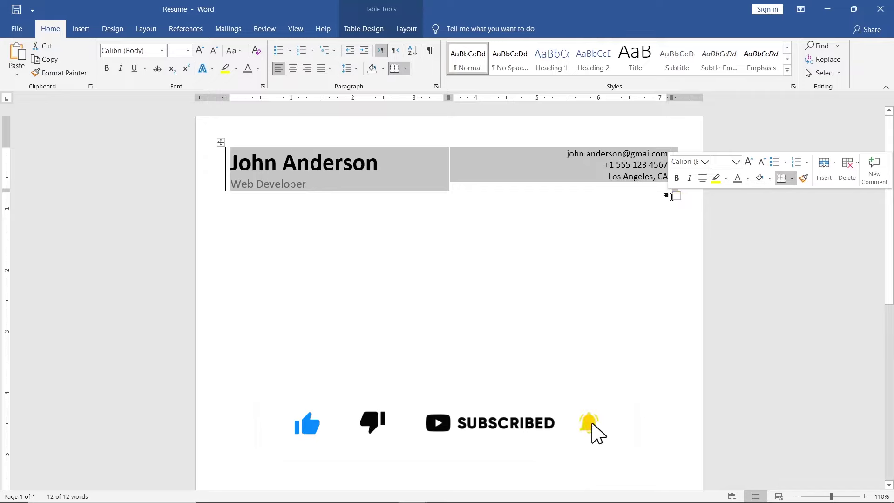
{"action": "left_click", "coordinate": [387, 36]}
{"action": "left_click", "coordinate": [586, 76]}
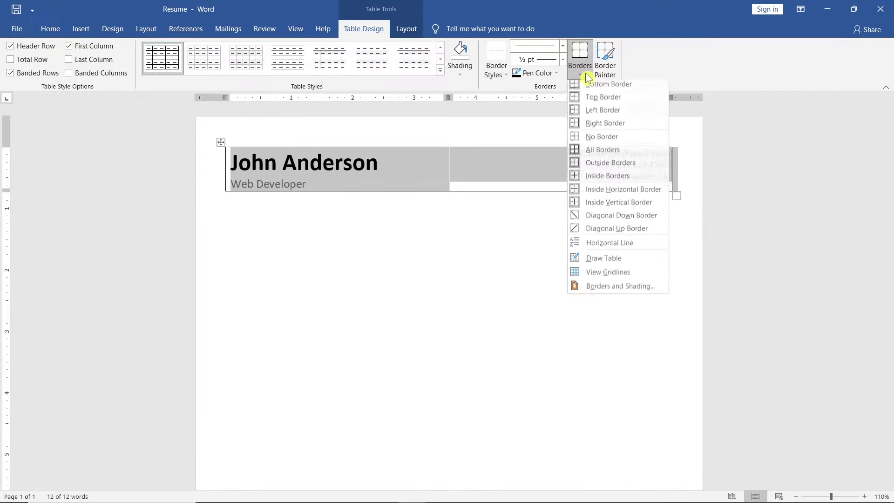
{"action": "left_click", "coordinate": [631, 141]}
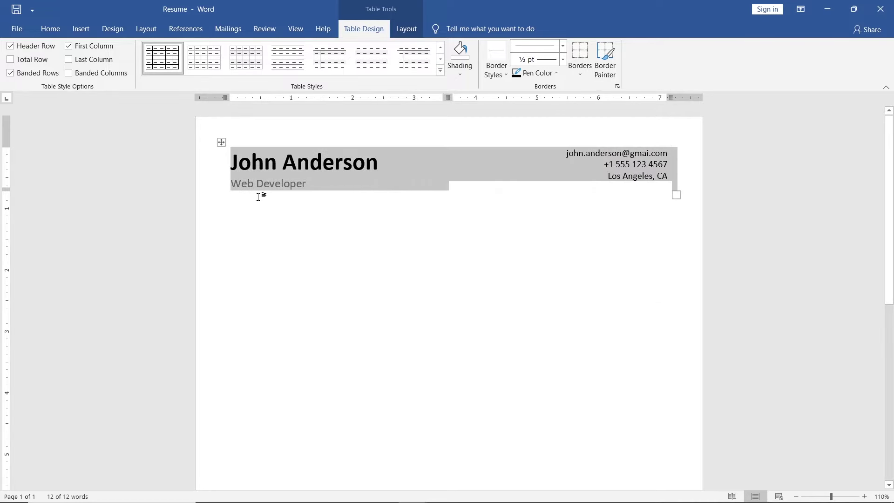
{"action": "left_click", "coordinate": [239, 197]}
{"action": "key", "text": "Return"}
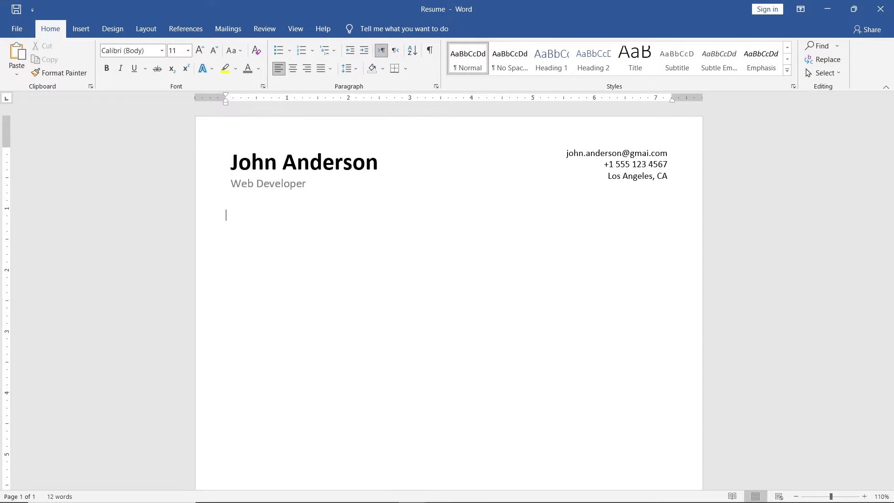
Step: Add a 'Summary' heading in bold 20 pt with a bottom border line
{"action": "type", "text": "Summary"}
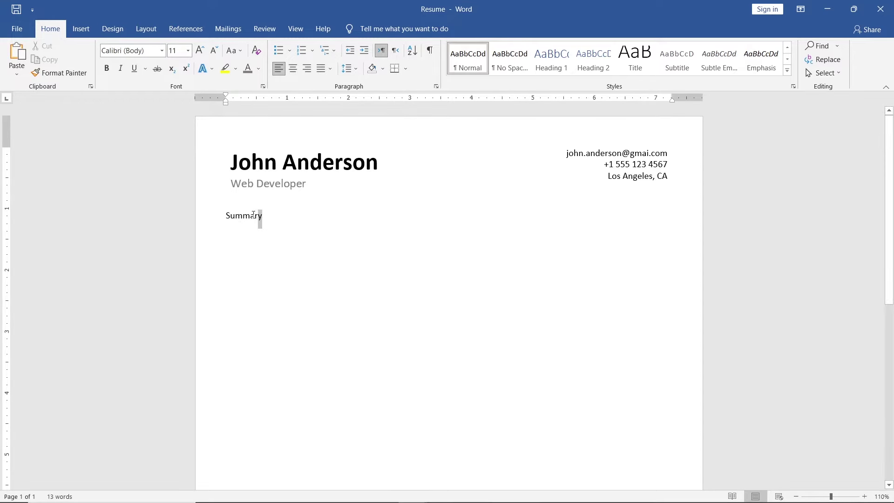
{"action": "left_click_drag", "start_coordinate": [262, 219], "coordinate": [228, 221]}
{"action": "left_click", "coordinate": [298, 180]}
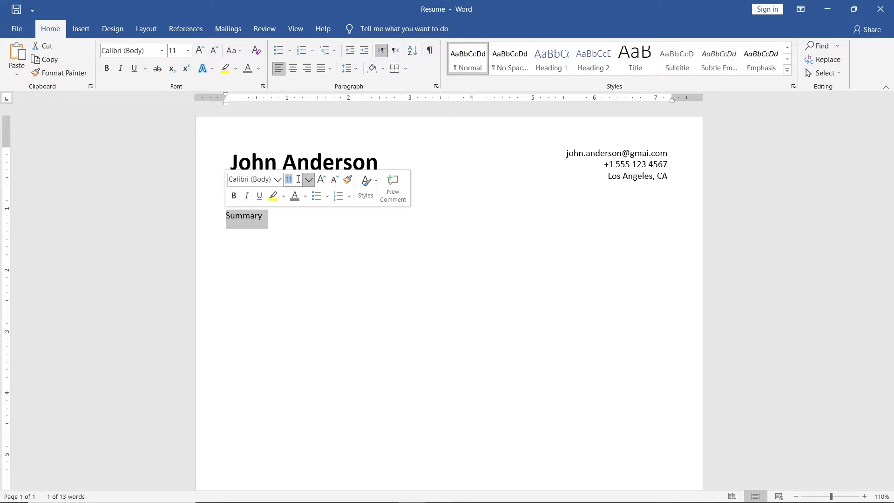
{"action": "type", "text": "20"}
{"action": "key", "text": "Return"}
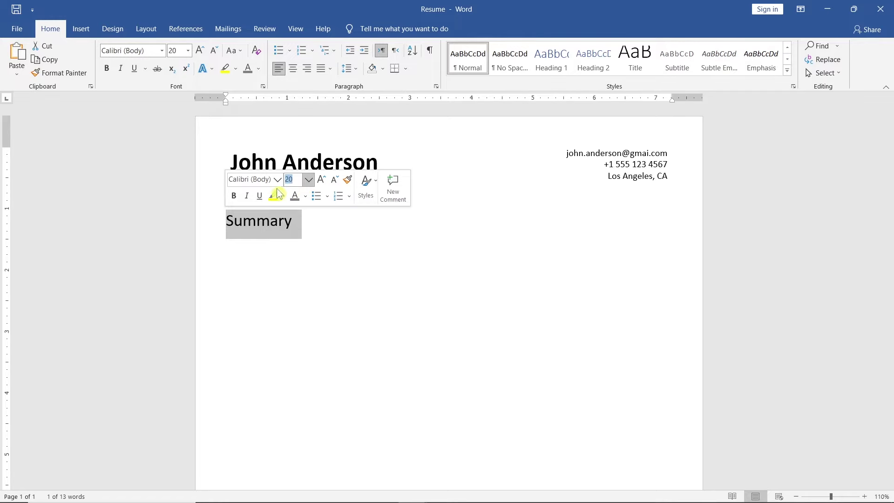
{"action": "left_click", "coordinate": [234, 196]}
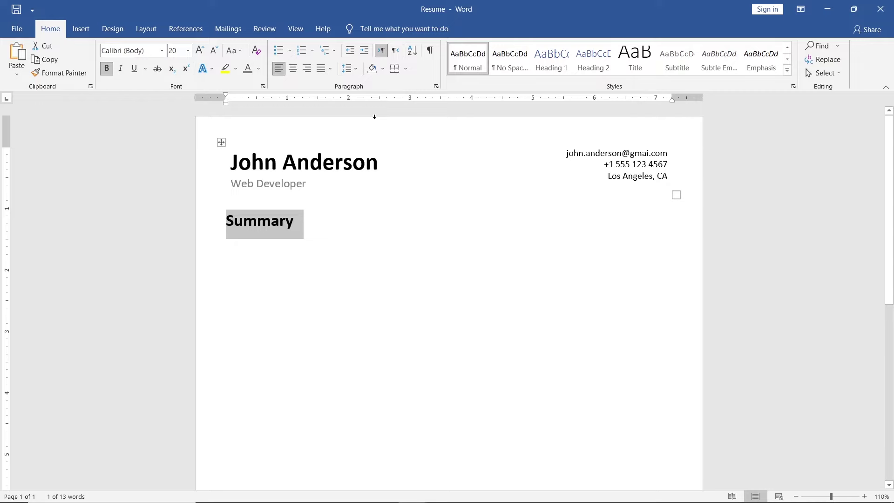
{"action": "left_click", "coordinate": [406, 69]}
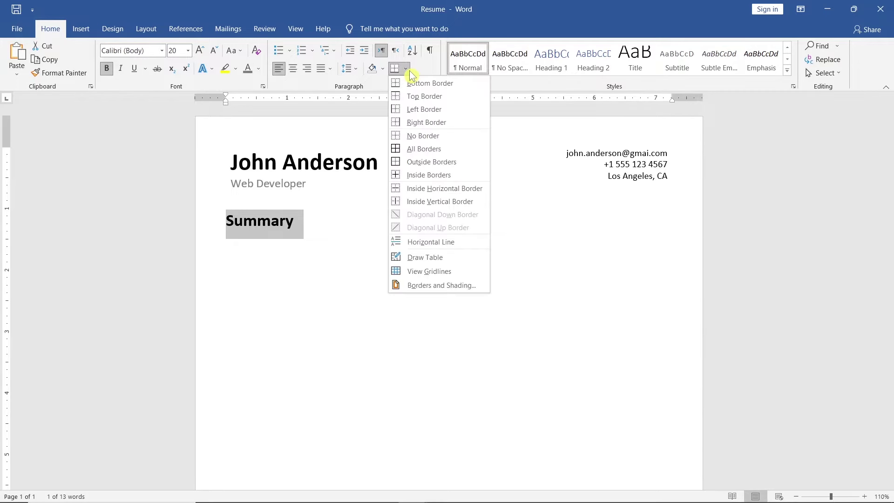
{"action": "left_click", "coordinate": [464, 87]}
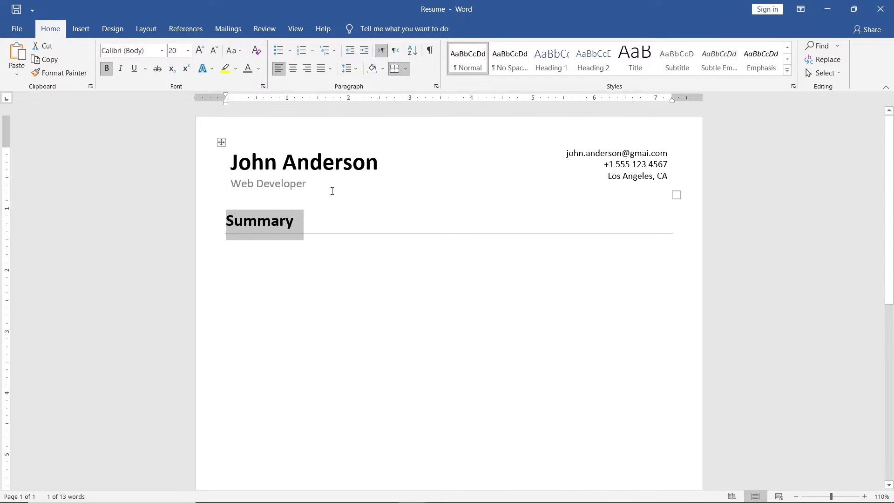
Step: Remove the space after the Summary heading and copy the summary paragraph from the notes
{"action": "left_click", "coordinate": [302, 223]}
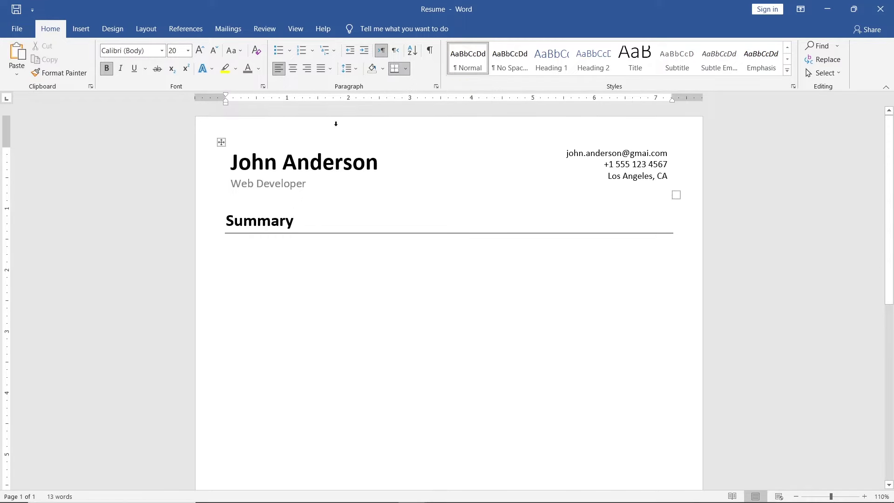
{"action": "left_click", "coordinate": [356, 69]}
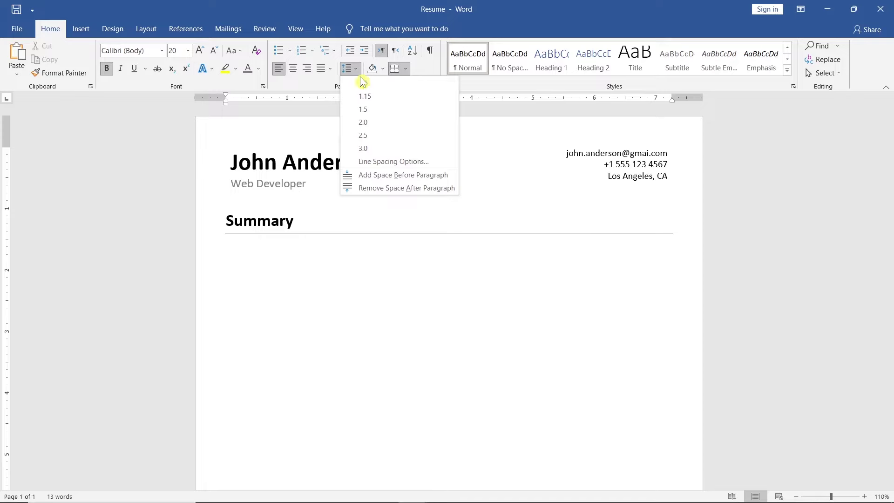
{"action": "left_click", "coordinate": [455, 188]}
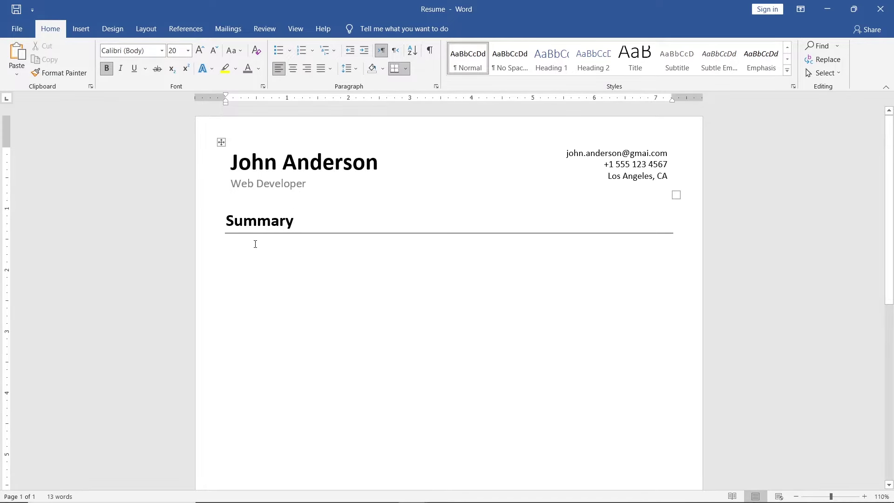
{"action": "left_click", "coordinate": [230, 241]}
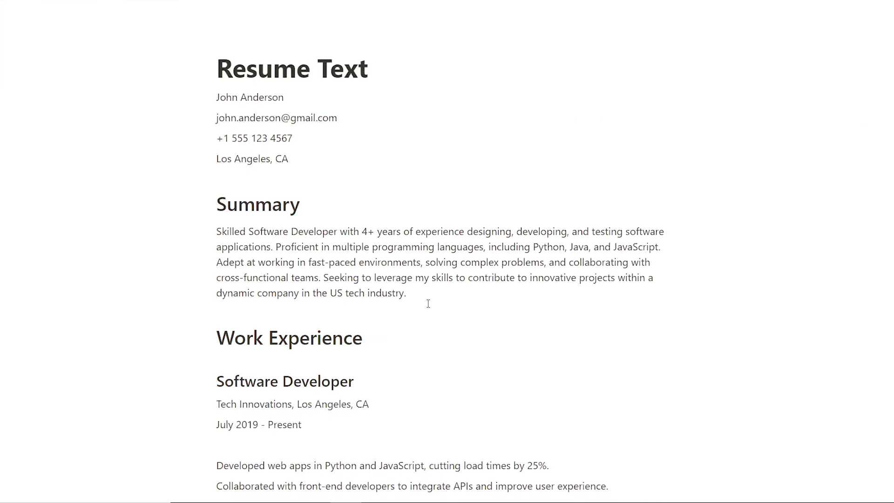
{"action": "left_click_drag", "start_coordinate": [414, 292], "coordinate": [216, 233]}
{"action": "key", "text": "ctrl+c"}
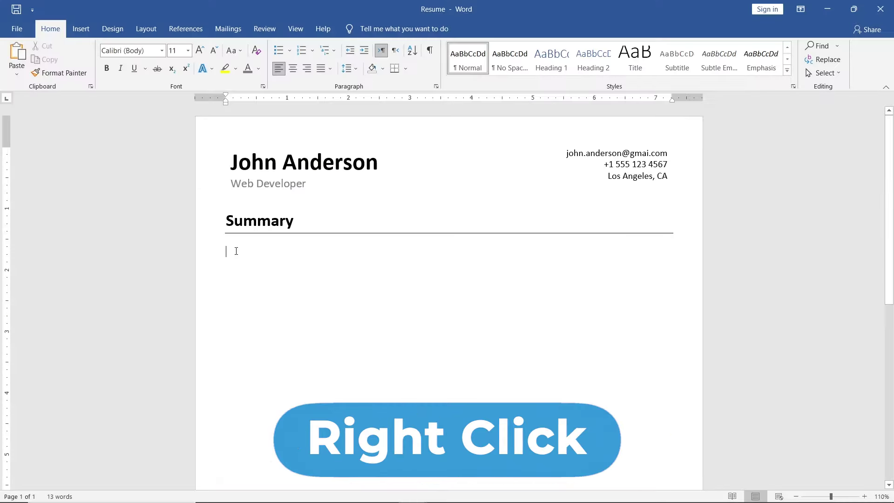
Step: Paste the summary as plain text under the heading and fully justify the paragraph
{"action": "right_click", "coordinate": [236, 251]}
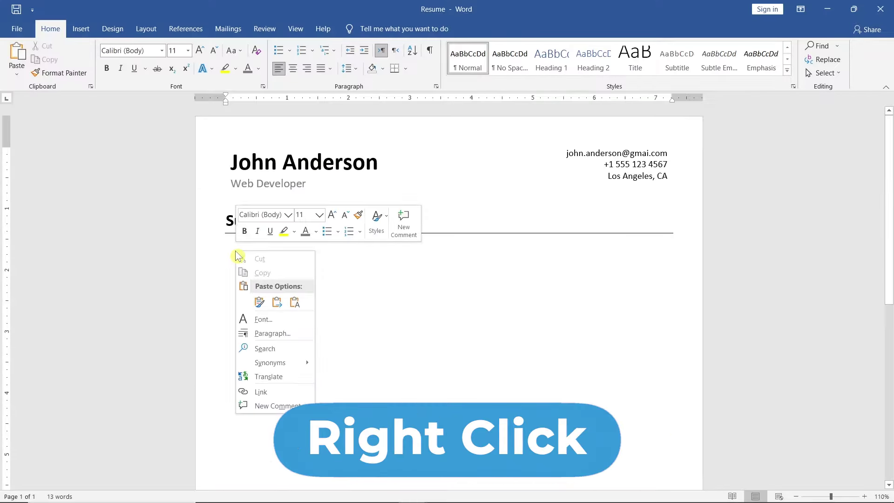
{"action": "left_click", "coordinate": [299, 305]}
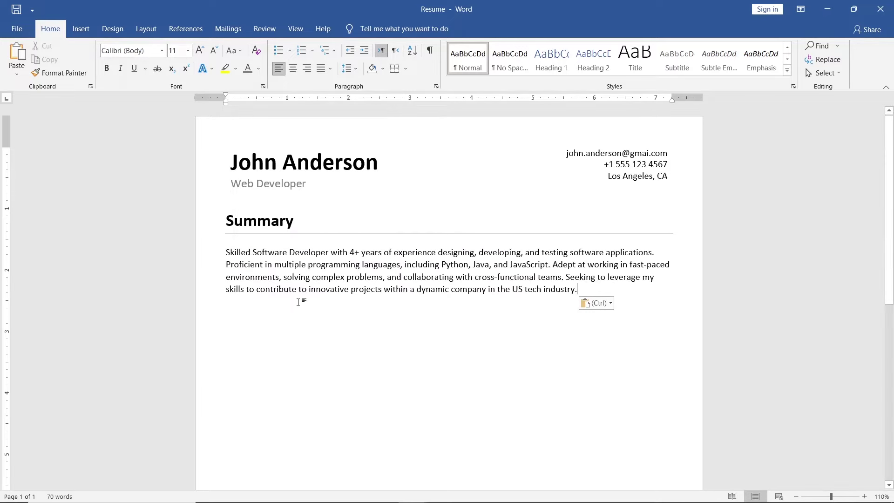
{"action": "left_click_drag", "start_coordinate": [583, 292], "coordinate": [226, 251]}
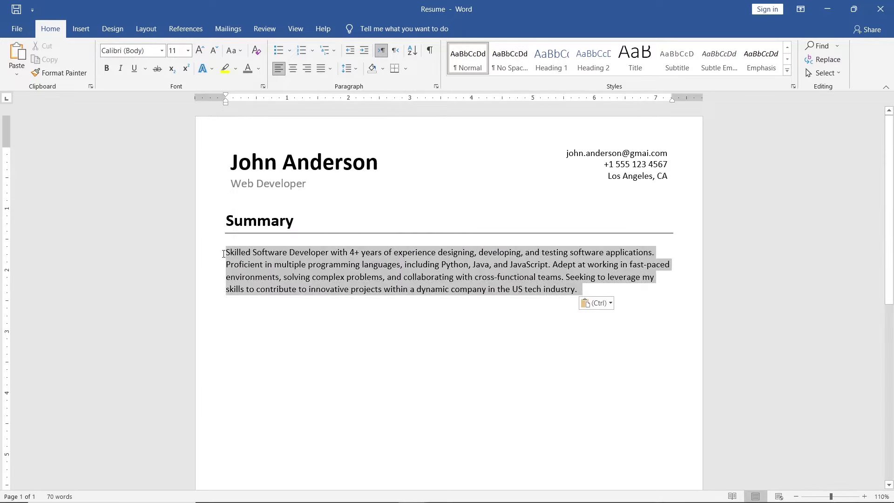
{"action": "left_click", "coordinate": [330, 69]}
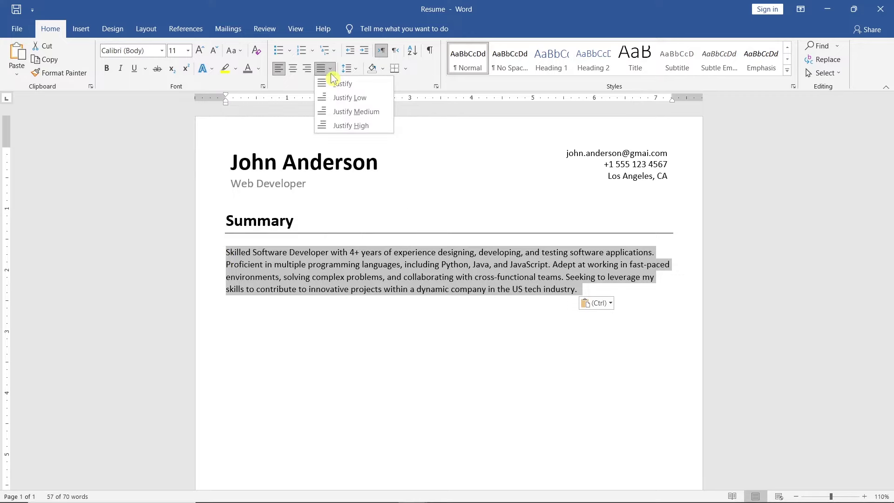
{"action": "left_click", "coordinate": [367, 85]}
{"action": "left_click", "coordinate": [566, 289]}
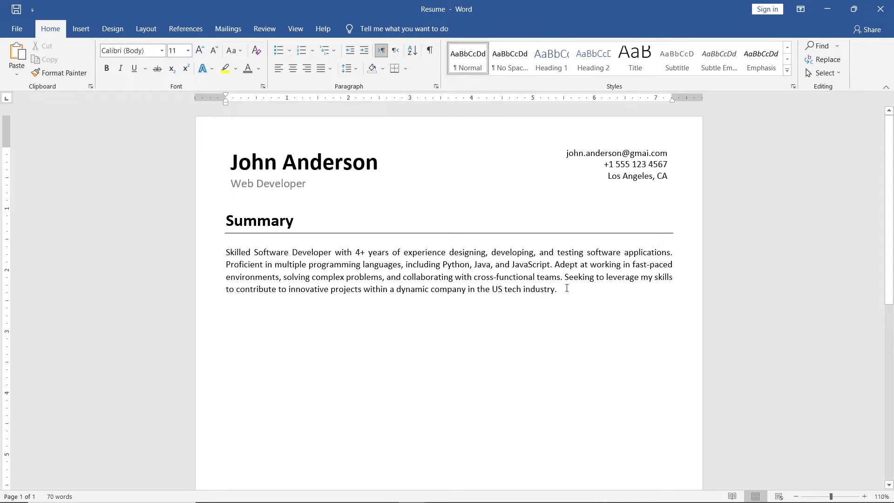
{"action": "left_click_drag", "start_coordinate": [567, 289], "coordinate": [229, 220]}
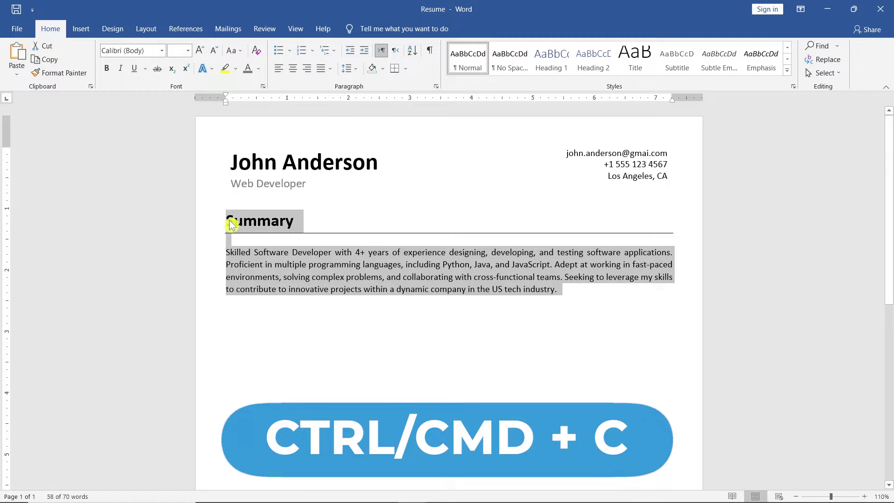
Step: Paste a copy of the Summary section, retitle it 'Work Experience', delete its paragraph, and type 'Software Developer'
{"action": "left_click", "coordinate": [229, 305]}
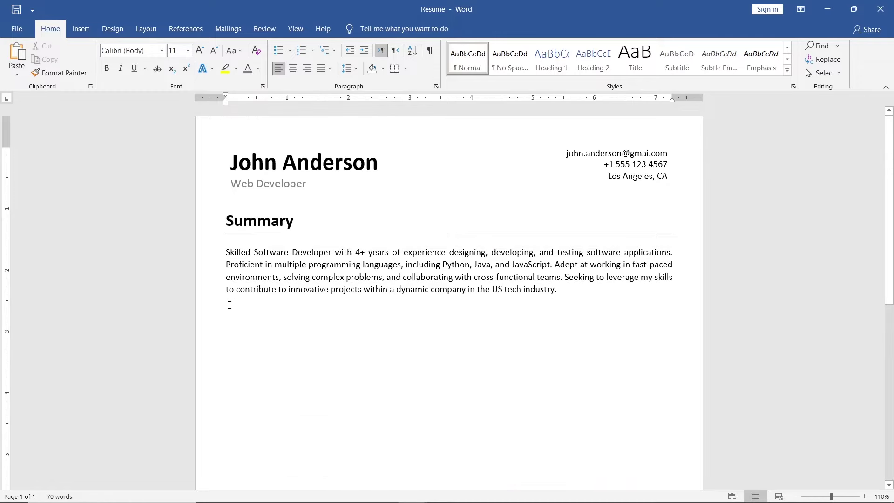
{"action": "key", "text": "Return"}
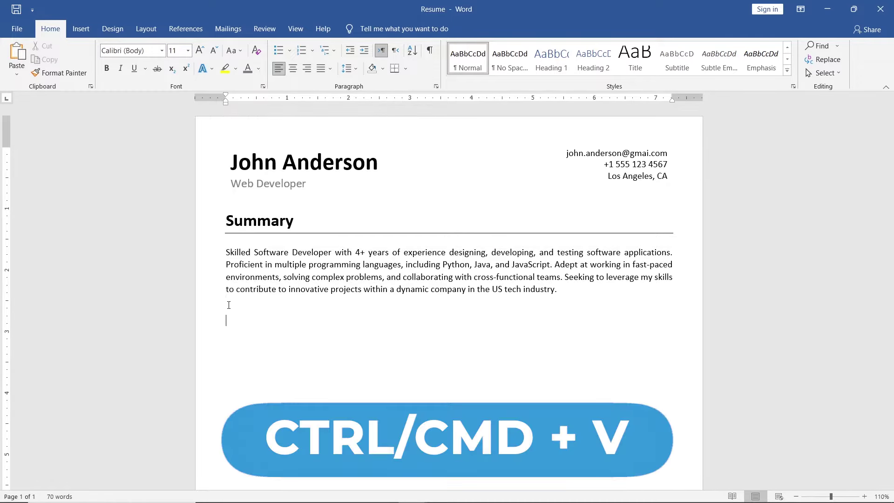
{"action": "key", "text": "ctrl+v"}
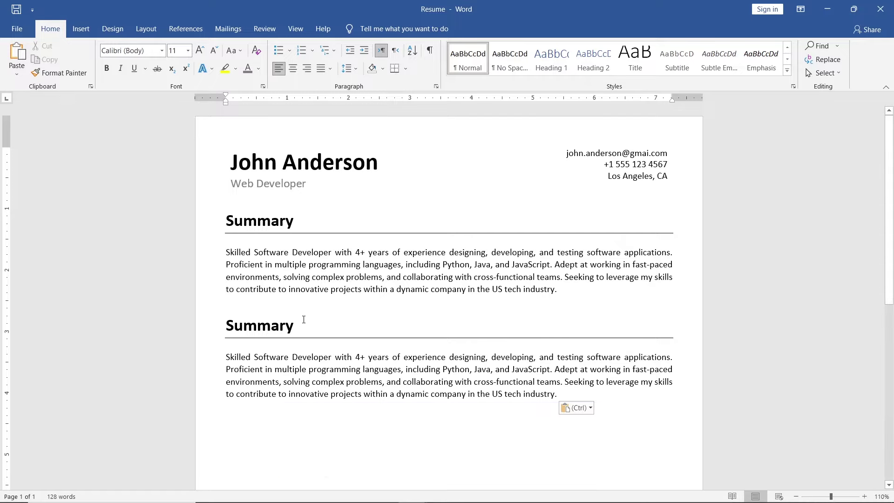
{"action": "type", "text": "Work "}
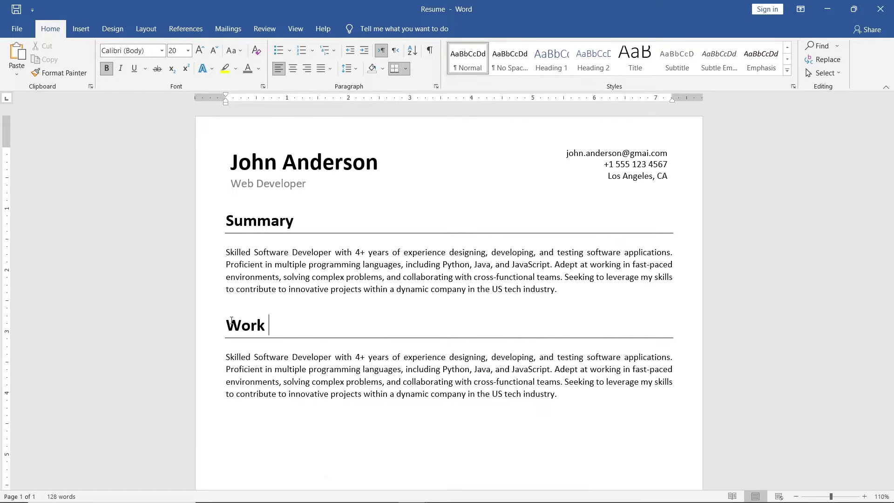
{"action": "type", "text": "Experience"}
{"action": "left_click_drag", "start_coordinate": [558, 394], "coordinate": [211, 357]}
{"action": "key", "text": "Delete"}
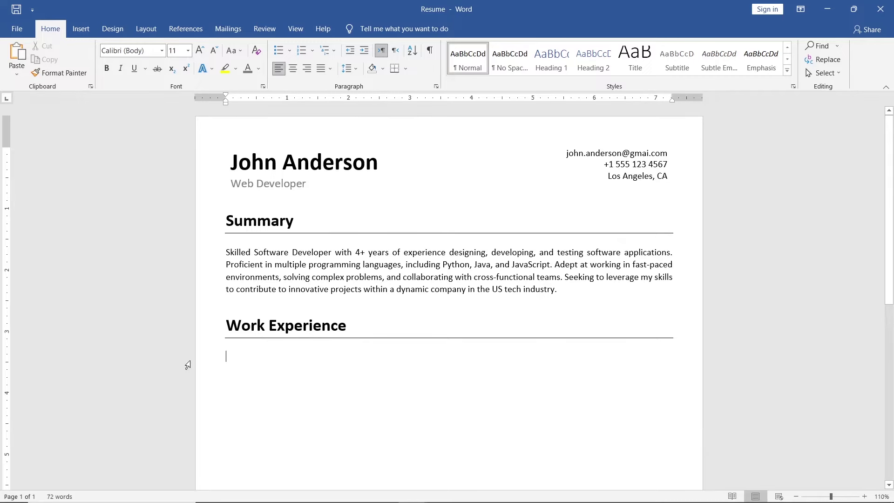
{"action": "type", "text": "Soft"}
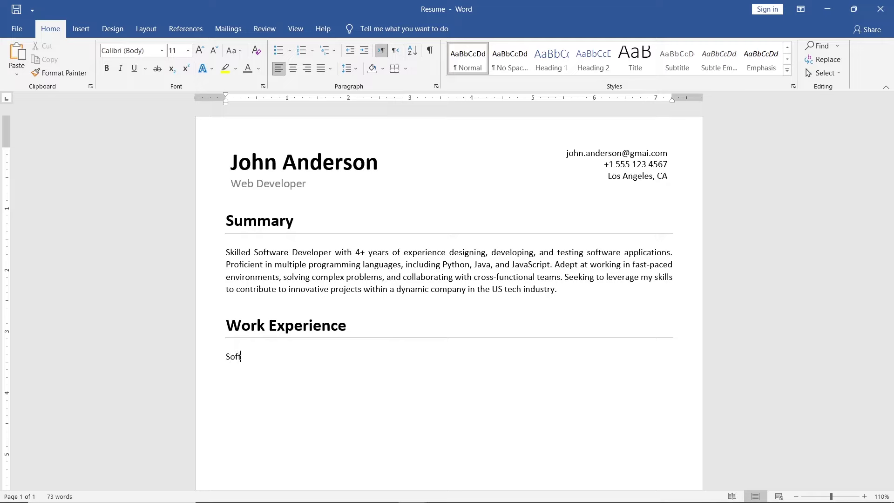
{"action": "type", "text": "ware Developer"}
Step: Add the 'Tech Innovations, Los Angeles, CA' line with the dates tabbed to the right margin
{"action": "key", "text": "Return"}
{"action": "type", "text": "Tech Innovations, Los Angeles, CA"}
{"action": "key", "text": "Tab"}
{"action": "type", "text": "July 2019 - "}
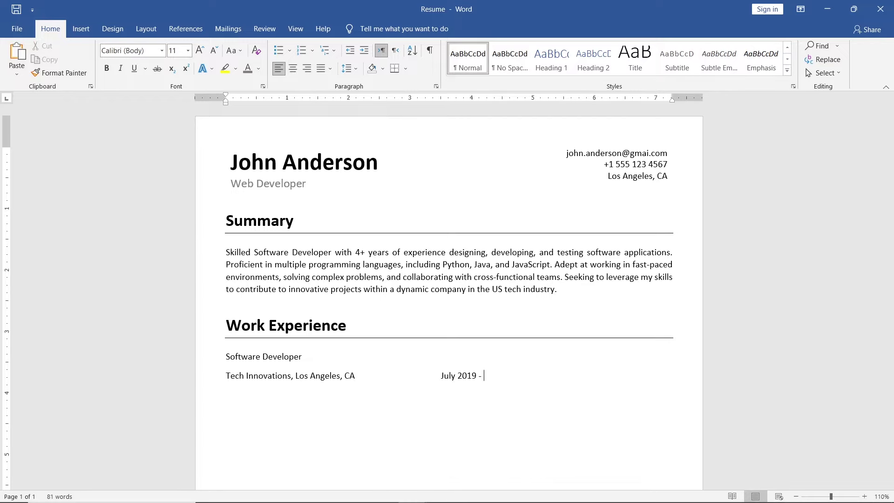
{"action": "type", "text": "Pre"}
{"action": "left_click", "coordinate": [441, 376]}
{"action": "key", "text": "Tab"}
{"action": "key", "text": "Tab"}
{"action": "key", "text": "Tab"}
{"action": "key", "text": "Tab"}
{"action": "key", "text": "Tab"}
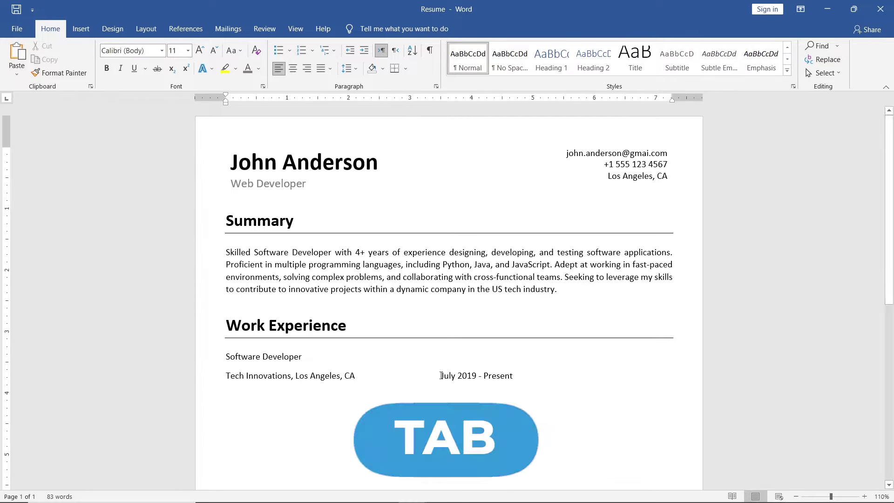
{"action": "key", "text": "Tab"}
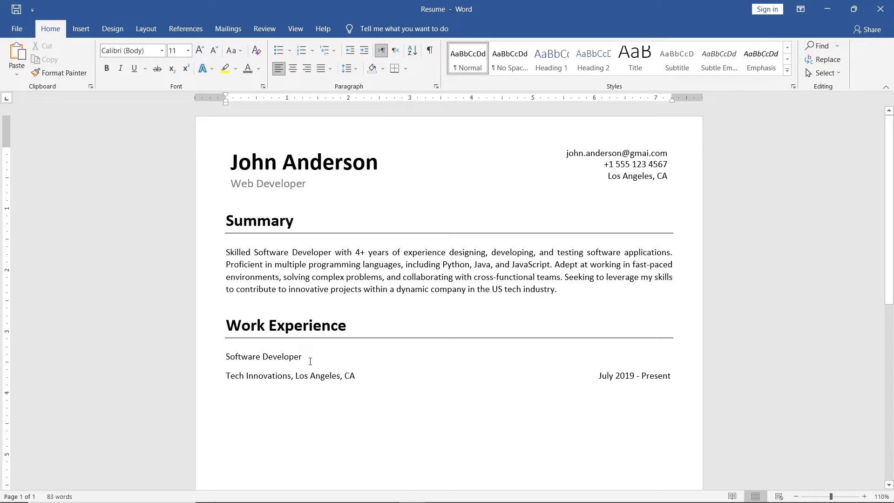
Step: Make the Software Developer title bold 14 pt and remove the space after it
{"action": "left_click_drag", "start_coordinate": [311, 361], "coordinate": [227, 357]}
{"action": "left_click", "coordinate": [304, 322]}
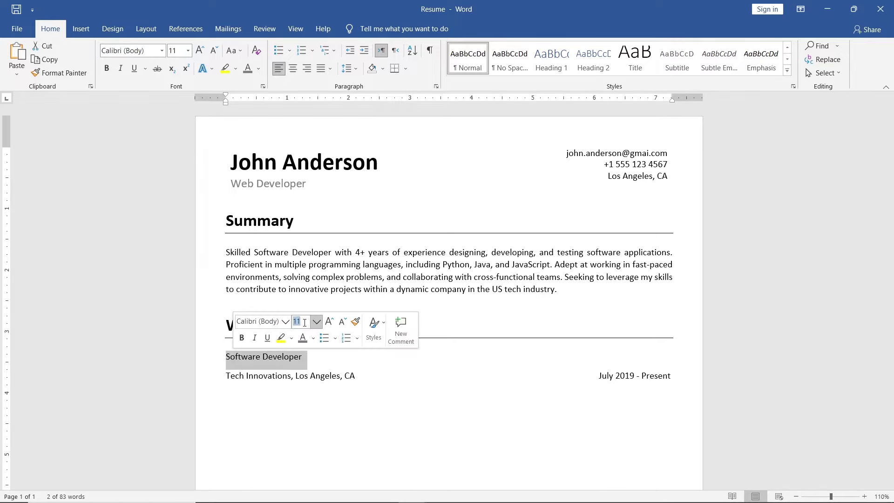
{"action": "key", "text": "Return"}
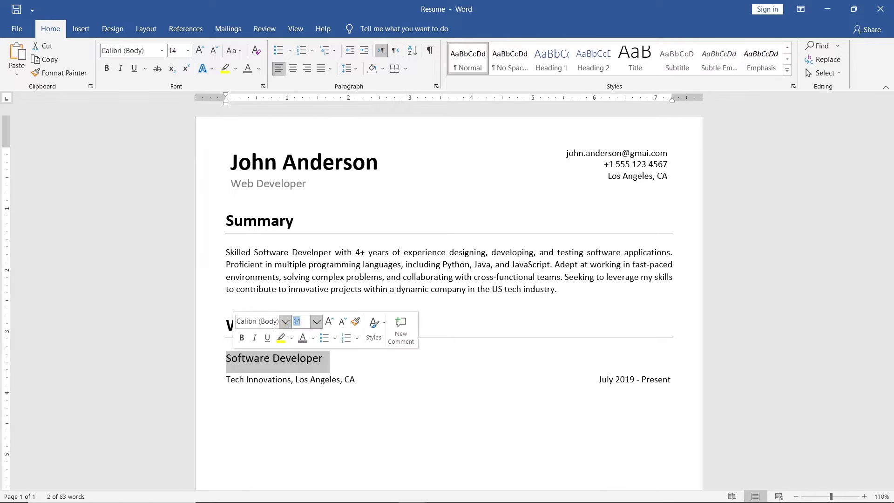
{"action": "left_click", "coordinate": [245, 336]}
{"action": "left_click", "coordinate": [334, 362]}
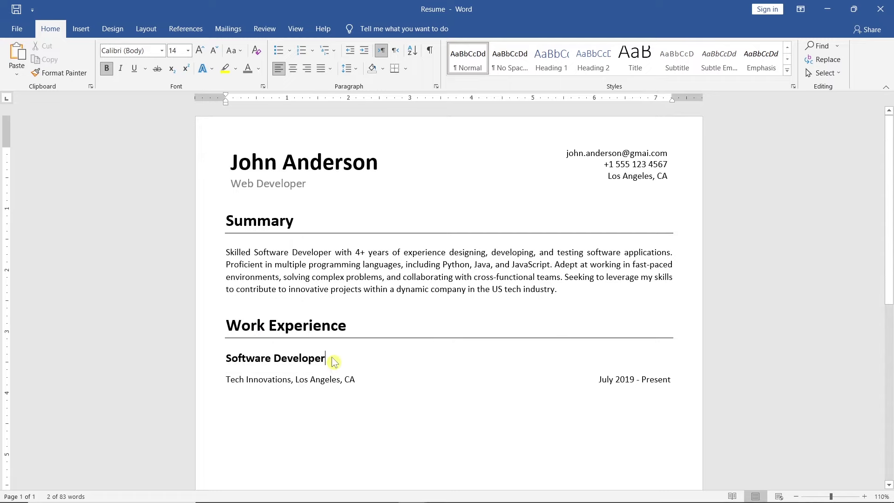
{"action": "left_click", "coordinate": [355, 69]}
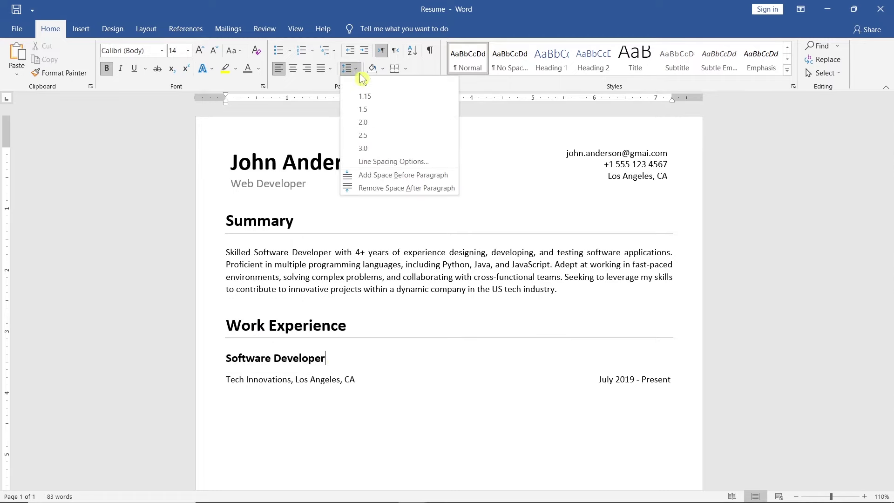
{"action": "left_click", "coordinate": [454, 188]}
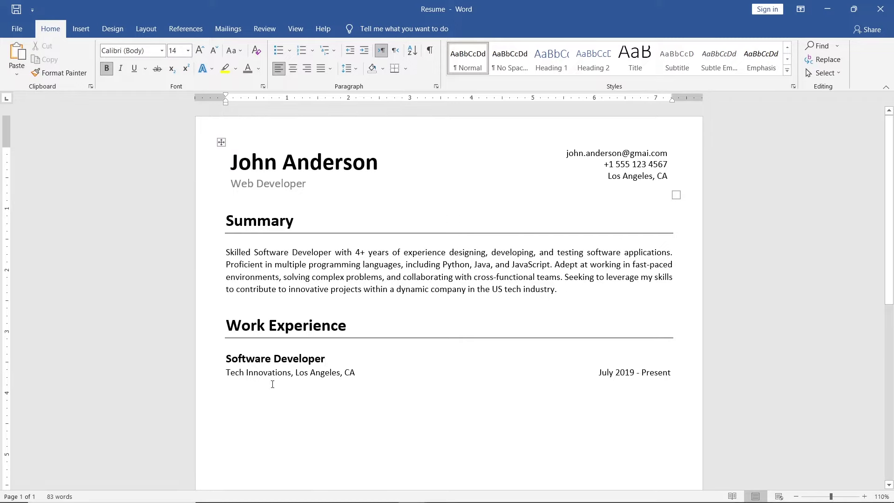
Step: Paste the three achievement sentences as plain text below the company line and remove blank lines
{"action": "left_click", "coordinate": [240, 393]}
{"action": "scroll", "coordinate": [239, 392], "scroll_direction": "down", "scroll_amount": 3}
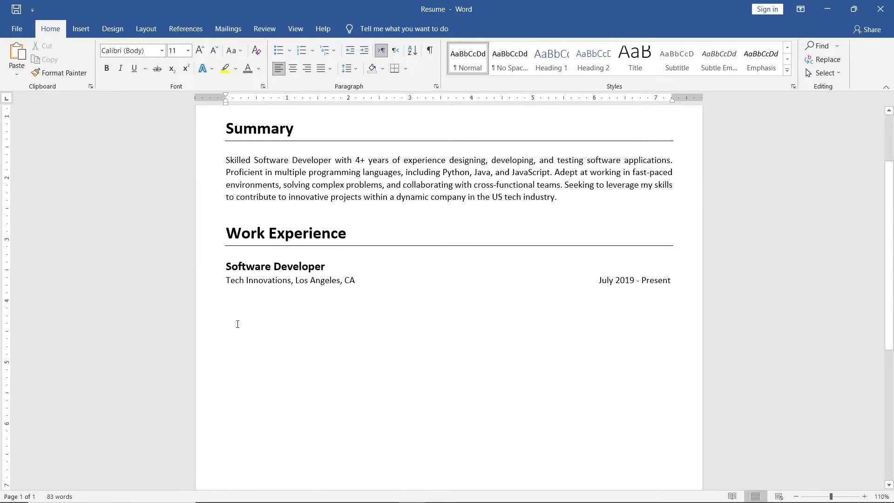
{"action": "right_click", "coordinate": [232, 299]}
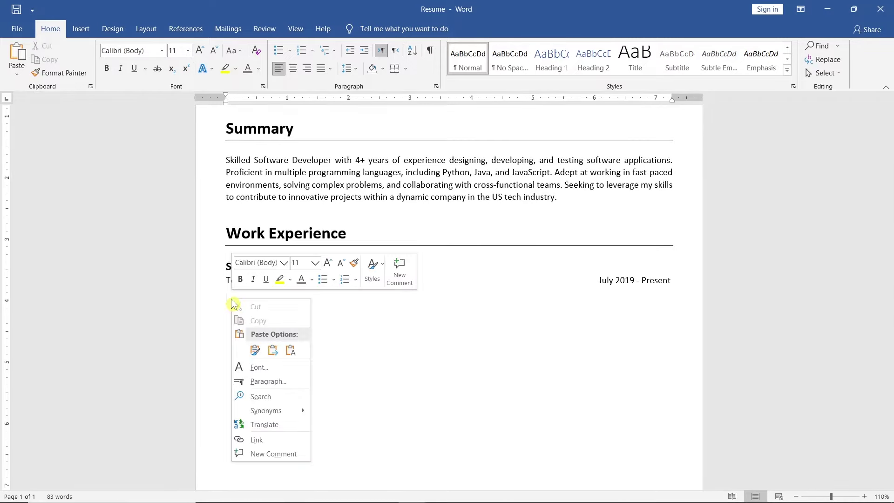
{"action": "left_click", "coordinate": [291, 350]}
{"action": "key", "text": "BackSpace"}
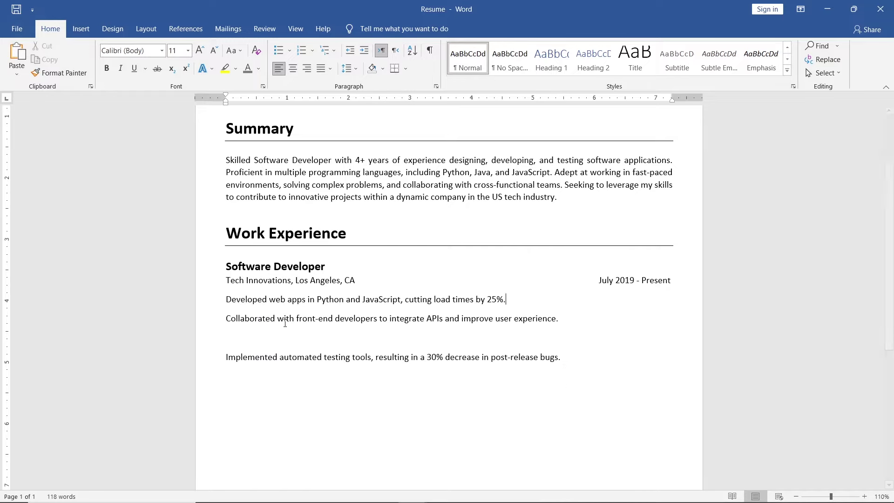
{"action": "key", "text": "BackSpace"}
Step: Bullet the three achievement lines and set their line spacing to 1.15
{"action": "left_click_drag", "start_coordinate": [563, 338], "coordinate": [228, 303]}
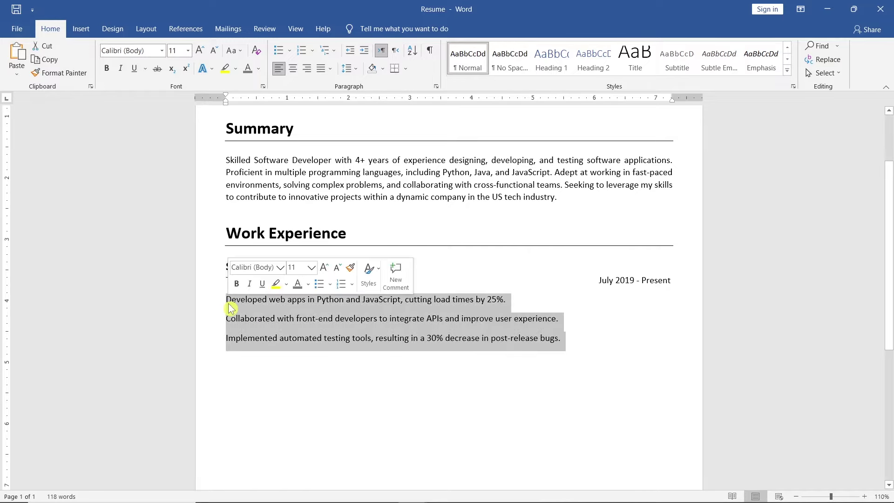
{"action": "left_click", "coordinate": [330, 284]}
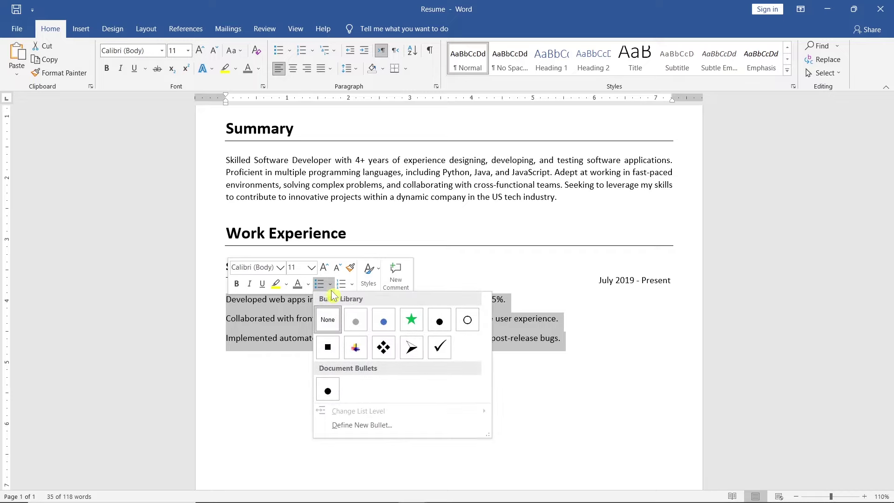
{"action": "left_click", "coordinate": [334, 386]}
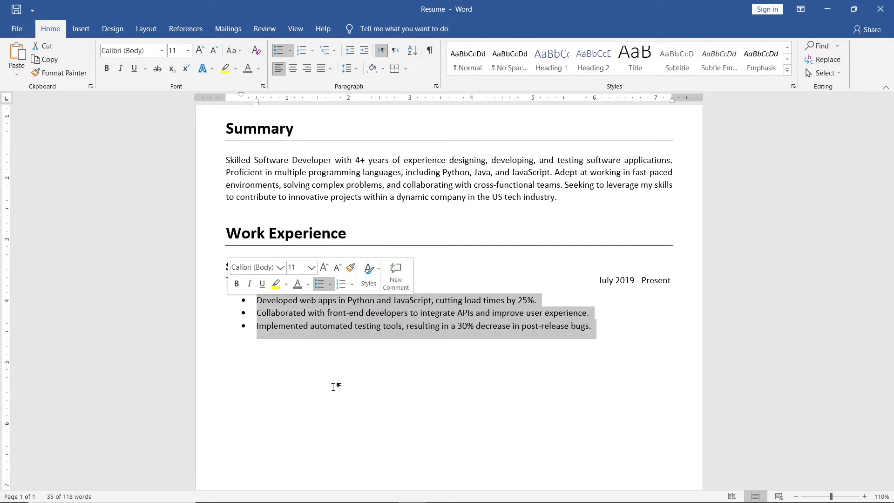
{"action": "left_click", "coordinate": [347, 69]}
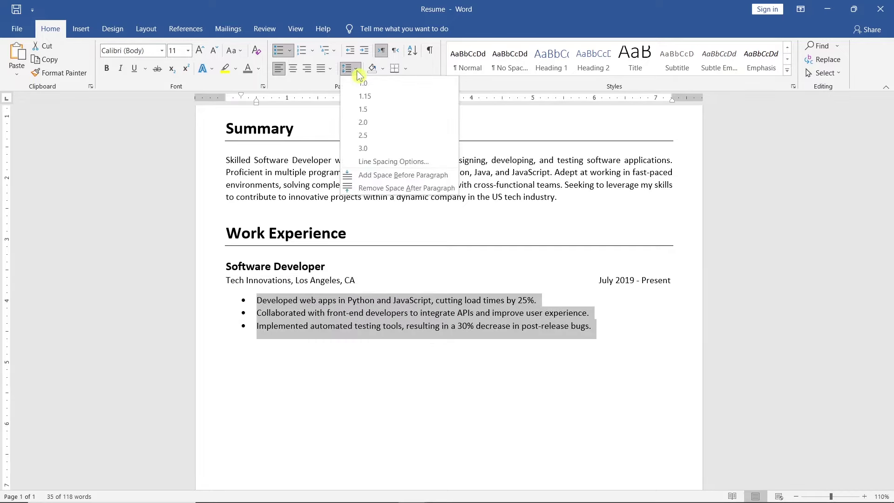
{"action": "left_click", "coordinate": [392, 97]}
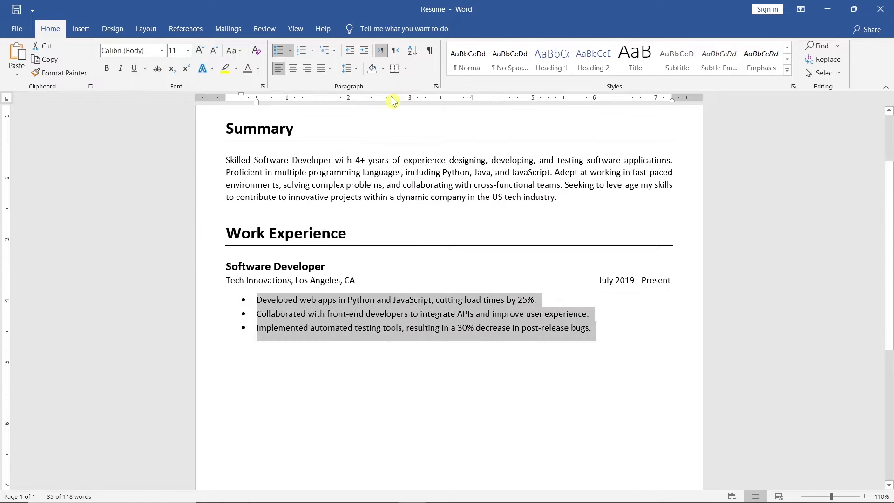
Step: Duplicate the Software Developer job block below itself with space before the second title
{"action": "left_click_drag", "start_coordinate": [592, 329], "coordinate": [232, 270]}
{"action": "key", "text": "ctrl+c"}
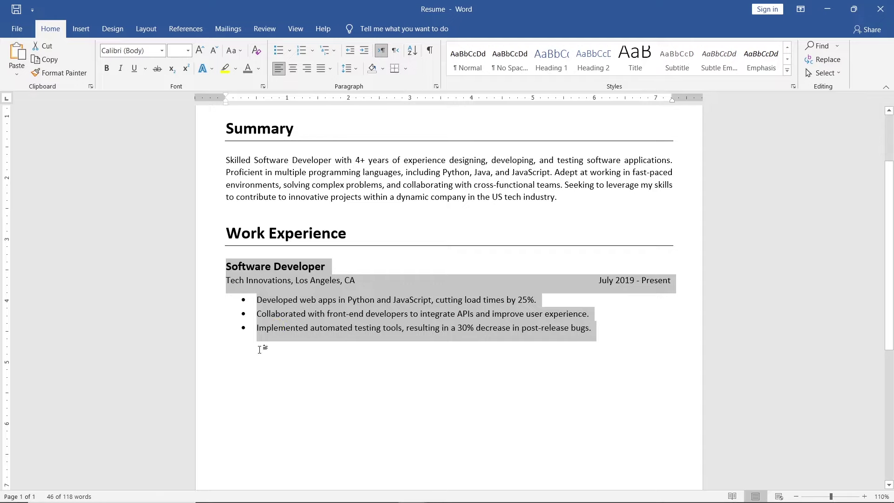
{"action": "left_click", "coordinate": [268, 345]}
{"action": "key", "text": "ctrl+v"}
{"action": "left_click", "coordinate": [227, 352]}
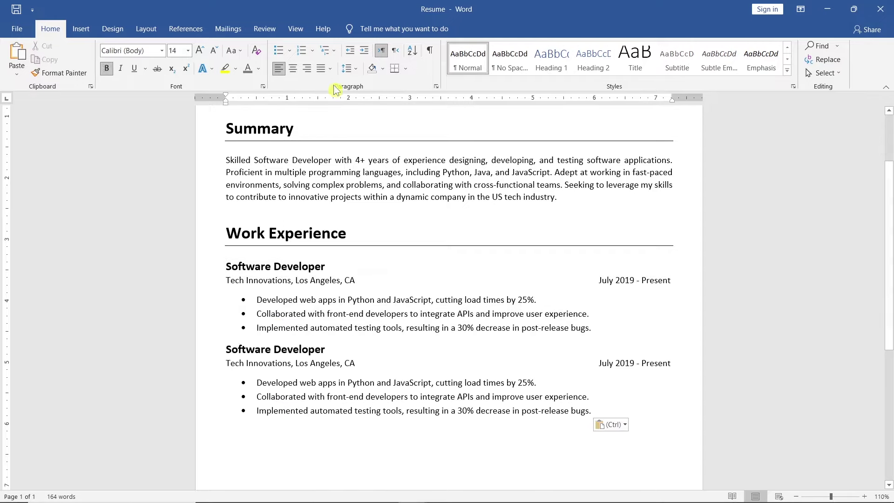
{"action": "left_click", "coordinate": [346, 69]}
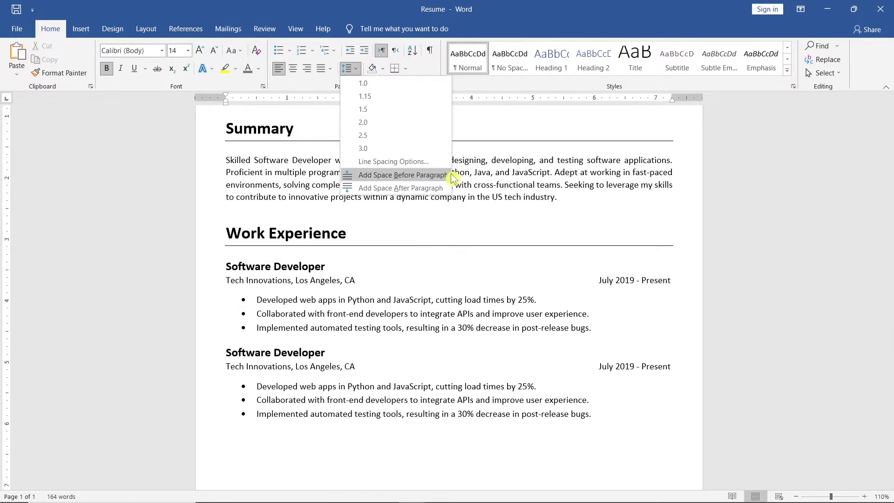
{"action": "left_click", "coordinate": [451, 177]}
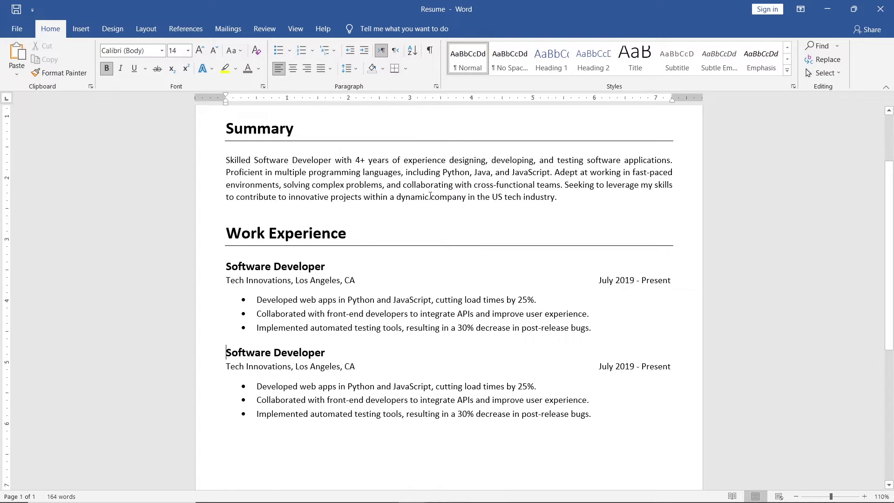
Step: Retitle the copy 'Junior Software Developer' at Innovative Solutions, San Diego, starting June
{"action": "type", "text": "Junior"}
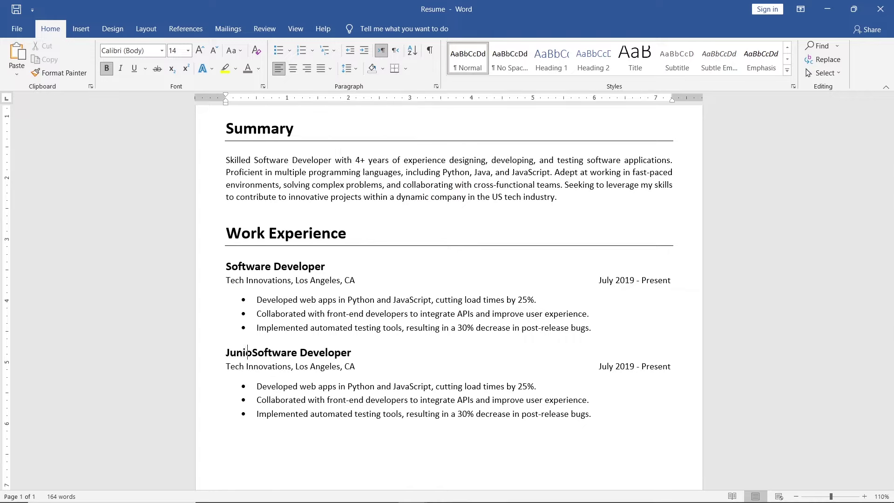
{"action": "left_click_drag", "start_coordinate": [283, 372], "coordinate": [225, 366]}
{"action": "type", "text": "Innovative Solutio"}
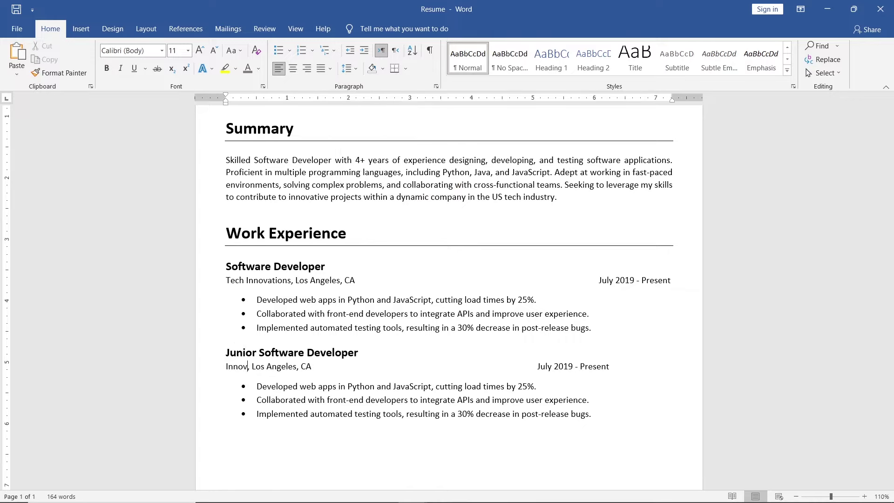
{"action": "type", "text": "ns"}
{"action": "left_click_drag", "start_coordinate": [353, 366], "coordinate": [307, 366]}
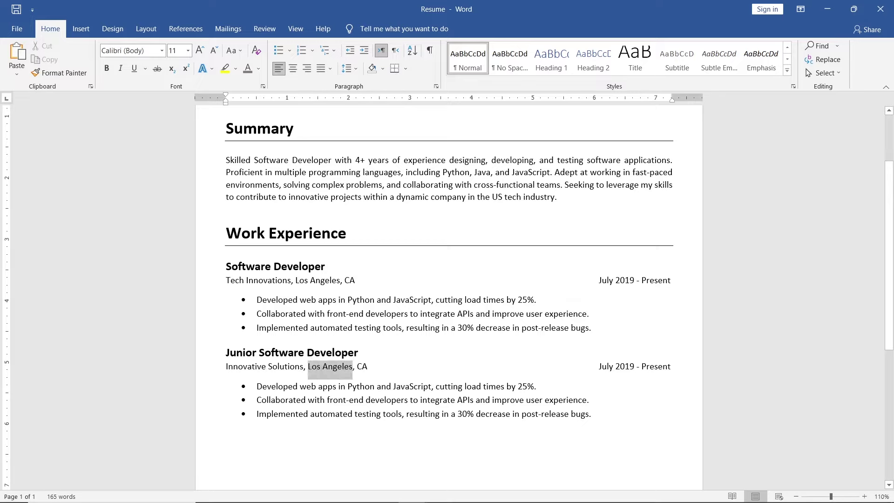
{"action": "type", "text": "San Diego"}
{"action": "left_click_drag", "start_coordinate": [614, 367], "coordinate": [600, 367]}
{"action": "type", "text": "June"}
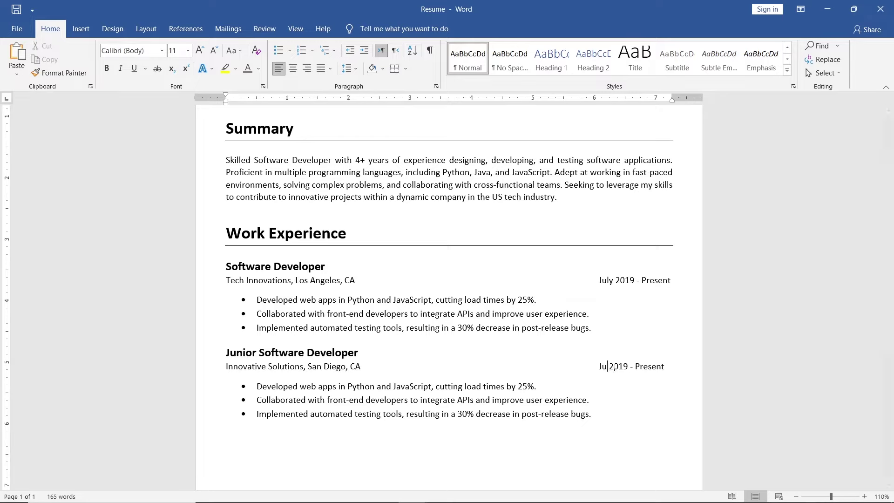
Step: Change the dates to June 2017 - June 2019 and delete the copied bullets
{"action": "key", "text": "Right"}
{"action": "key", "text": "Right"}
{"action": "key", "text": "Right"}
{"action": "key", "text": "Right"}
{"action": "key", "text": "Right"}
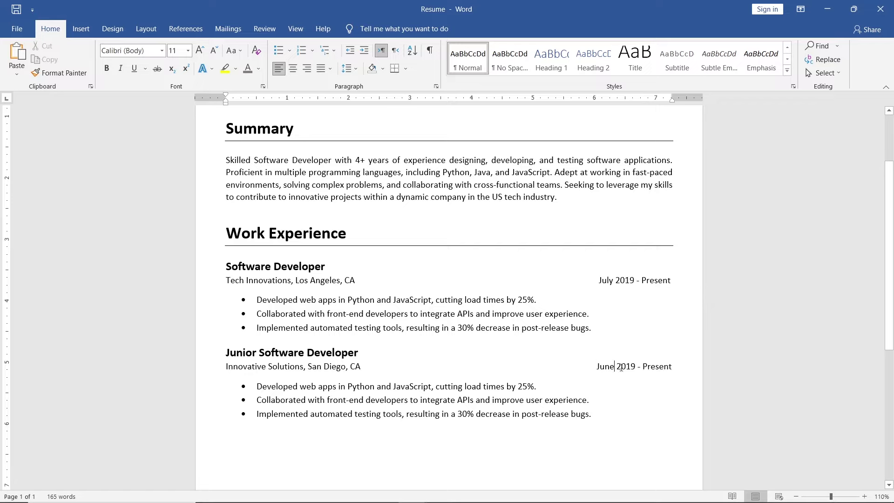
{"action": "key", "text": "BackSpace"}
{"action": "type", "text": "7"}
{"action": "key", "text": "End"}
{"action": "key", "text": "ctrl+shift+Left"}
{"action": "type", "text": "June 2019"}
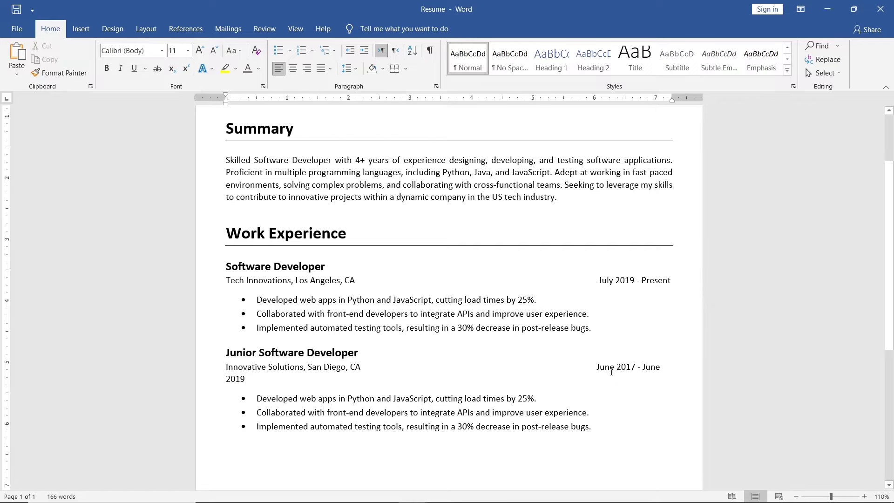
{"action": "left_click", "coordinate": [595, 367]}
{"action": "key", "text": "BackSpace"}
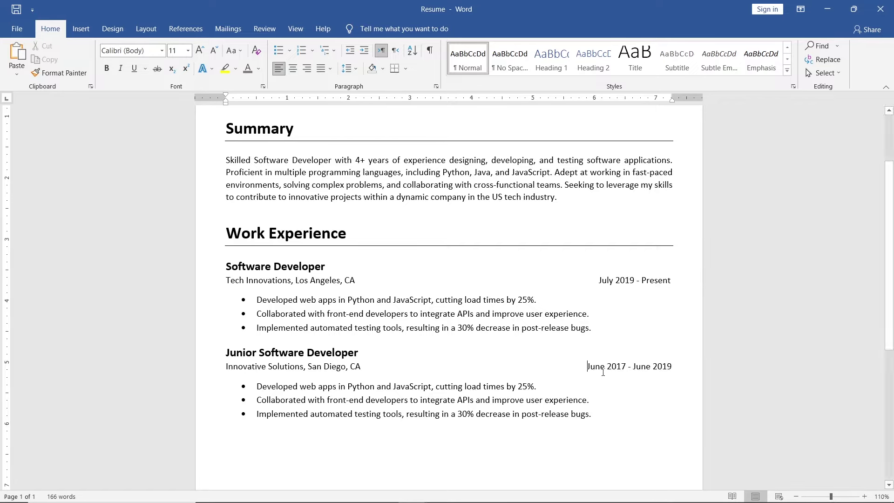
{"action": "left_click_drag", "start_coordinate": [598, 414], "coordinate": [227, 386]}
{"action": "key", "text": "BackSpace"}
{"action": "right_click", "coordinate": [227, 386]}
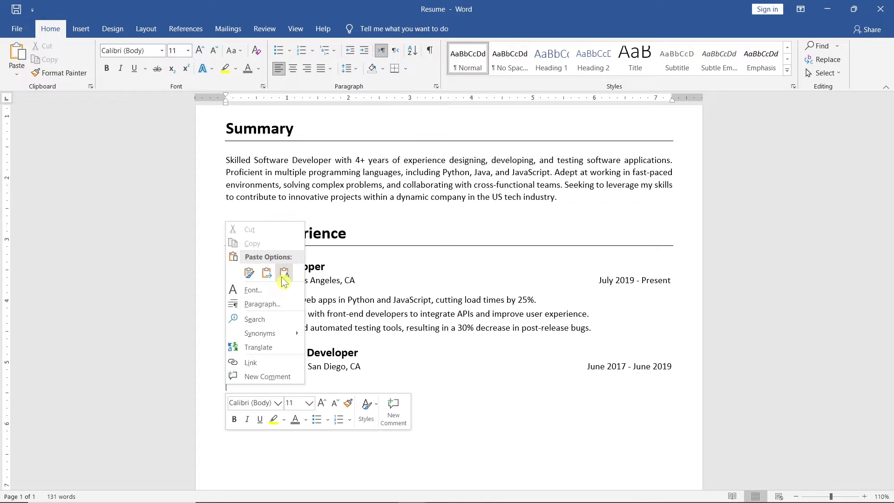
Step: Paste the debugging and database-query accomplishments and bullet them with round dots
{"action": "key", "text": "Escape"}
{"action": "key", "text": "ctrl+v"}
{"action": "left_click", "coordinate": [288, 408]}
{"action": "key", "text": "BackSpace"}
{"action": "left_click_drag", "start_coordinate": [225, 385], "coordinate": [553, 407]}
{"action": "left_click", "coordinate": [685, 398]}
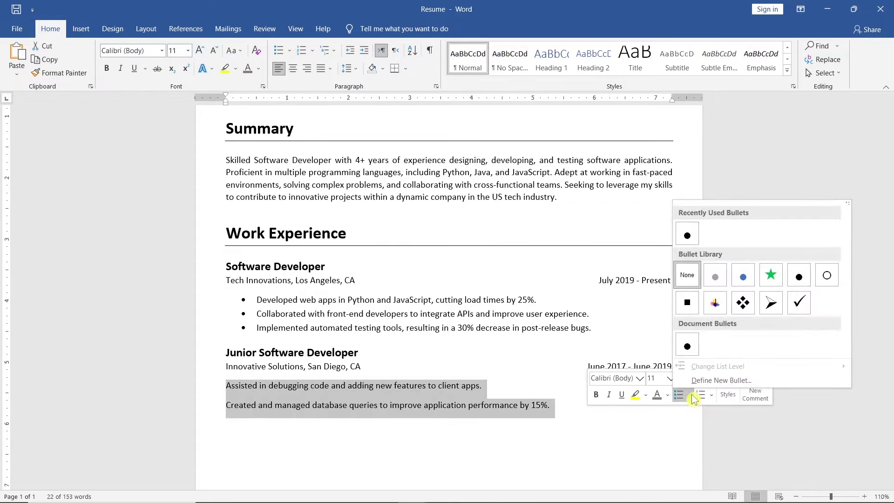
{"action": "left_click", "coordinate": [695, 347]}
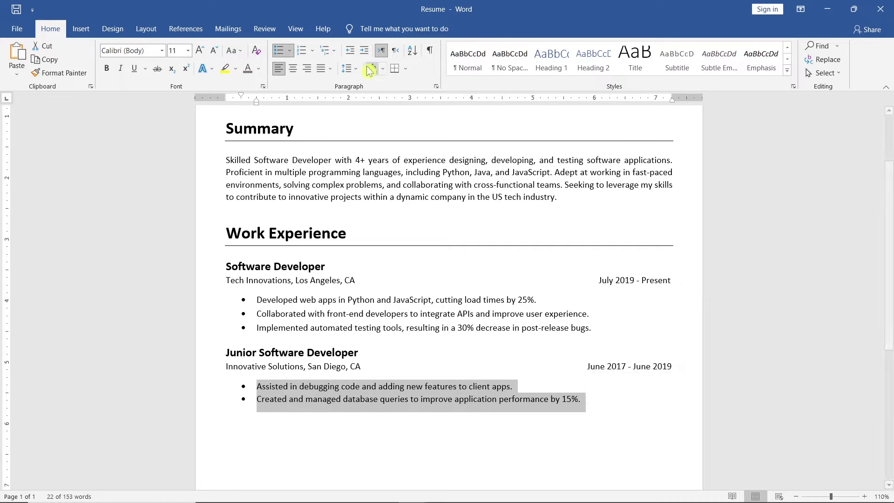
Step: Set the two bullets to single line spacing with no space after
{"action": "left_click", "coordinate": [350, 68]}
{"action": "left_click", "coordinate": [395, 98]}
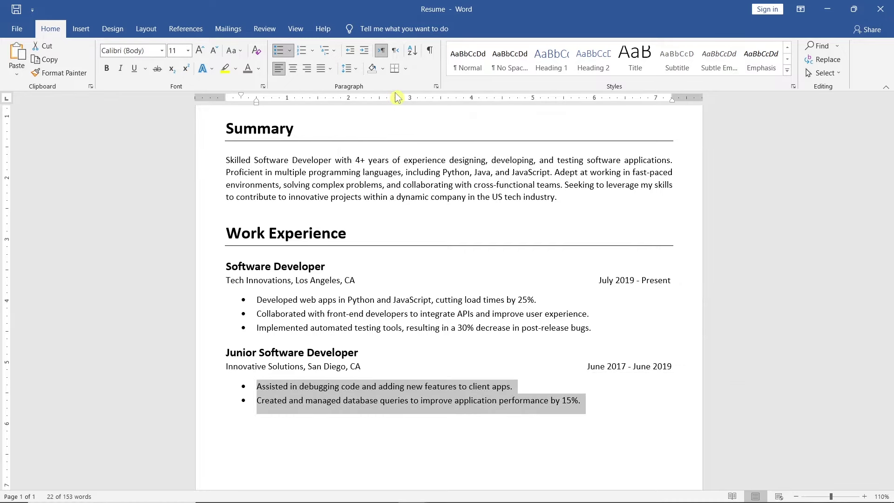
{"action": "left_click", "coordinate": [351, 69]}
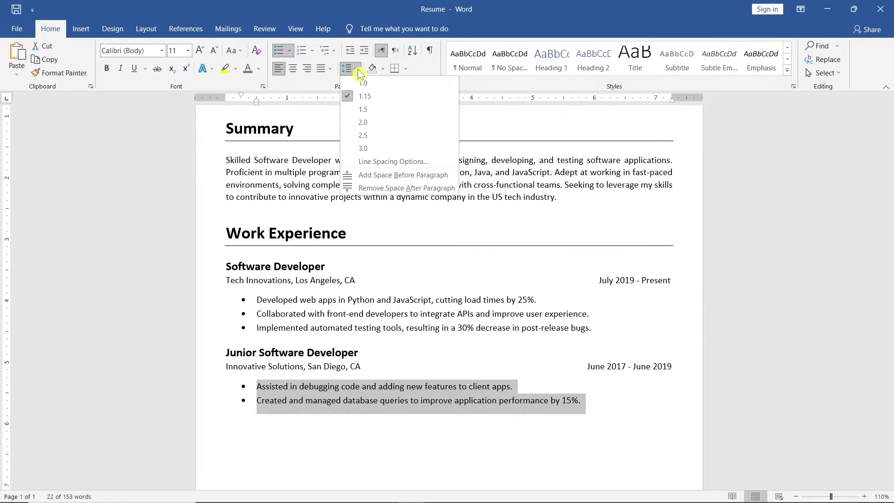
{"action": "left_click", "coordinate": [454, 188]}
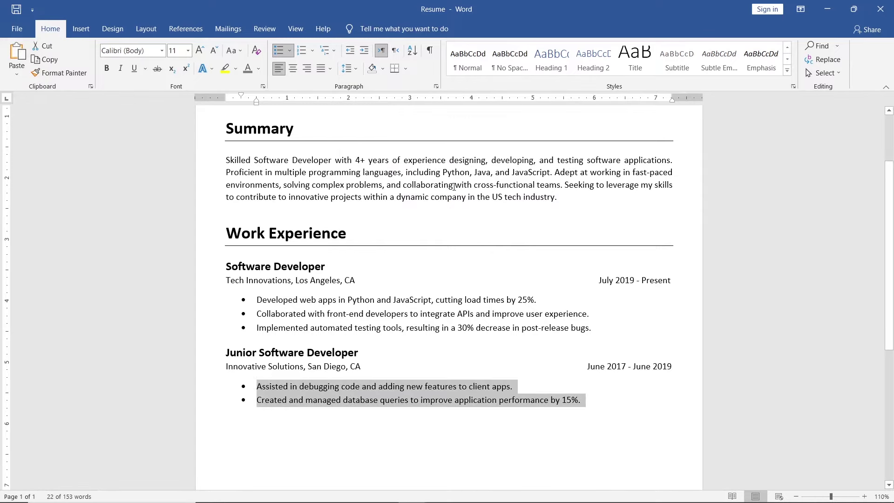
{"action": "left_click_drag", "start_coordinate": [569, 198], "coordinate": [227, 128]}
{"action": "key", "text": "ctrl+c"}
{"action": "left_click", "coordinate": [225, 414]}
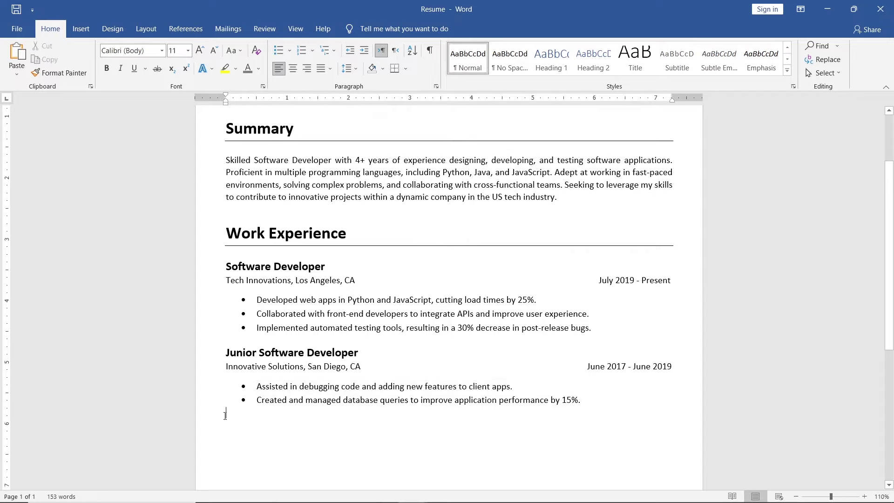
Step: Paste a copy of the Summary section, rename its heading to Skills, and delete its paragraph
{"action": "key", "text": "ctrl+v"}
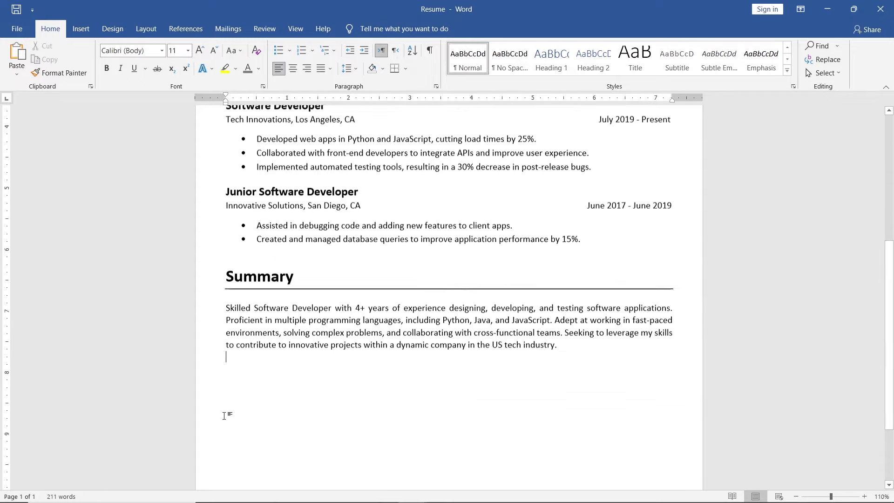
{"action": "left_click_drag", "start_coordinate": [294, 232], "coordinate": [226, 232]}
{"action": "type", "text": "Skills"}
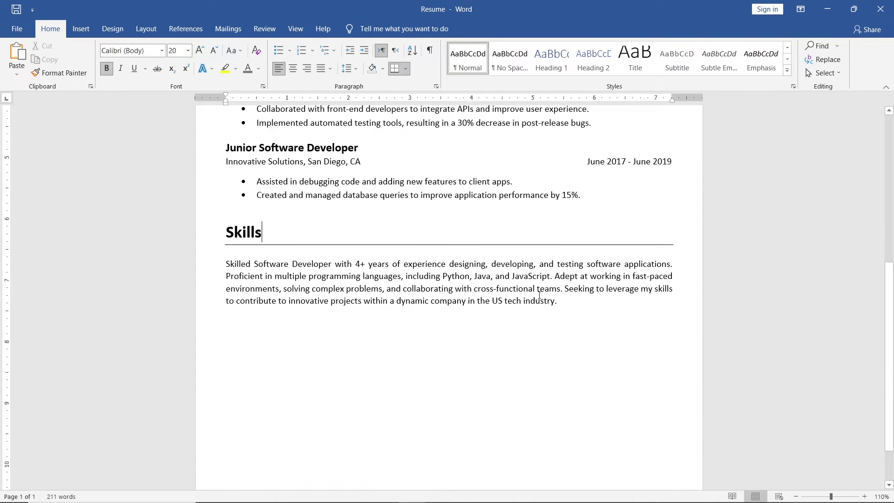
{"action": "left_click_drag", "start_coordinate": [558, 301], "coordinate": [226, 263]}
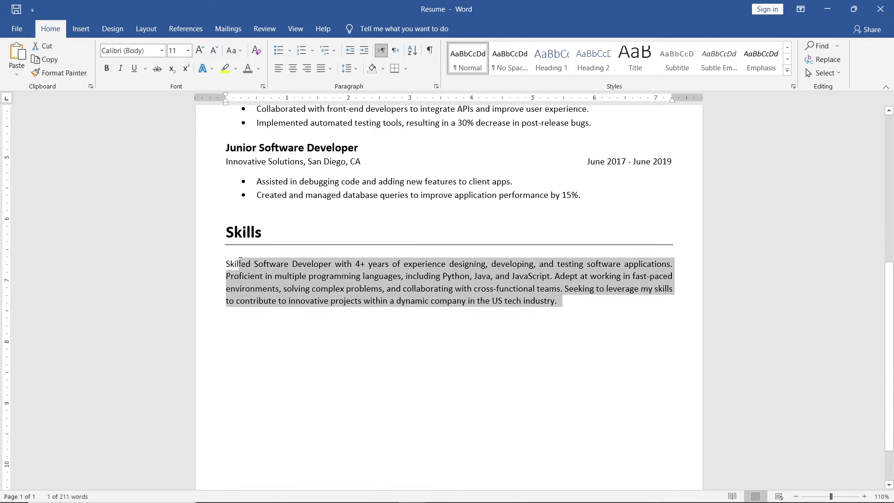
{"action": "key", "text": "Delete"}
Step: Insert a three-column, two-row table under the Skills heading
{"action": "left_click", "coordinate": [89, 34]}
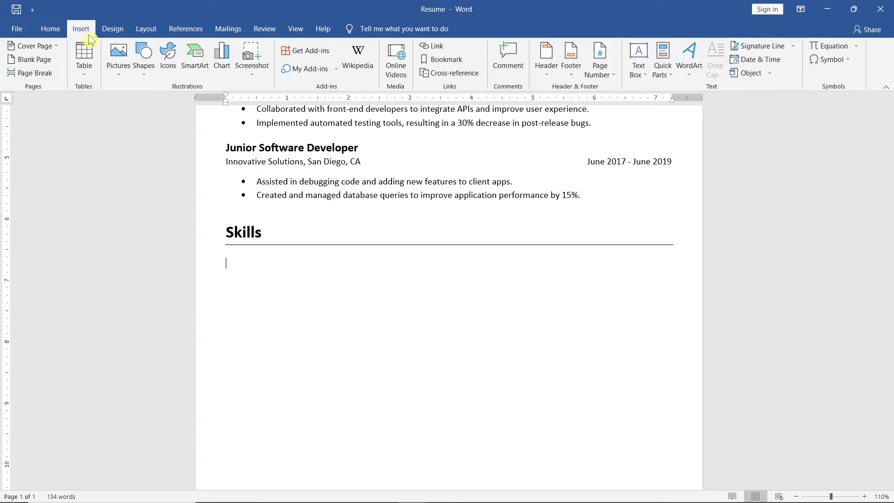
{"action": "left_click", "coordinate": [90, 77]}
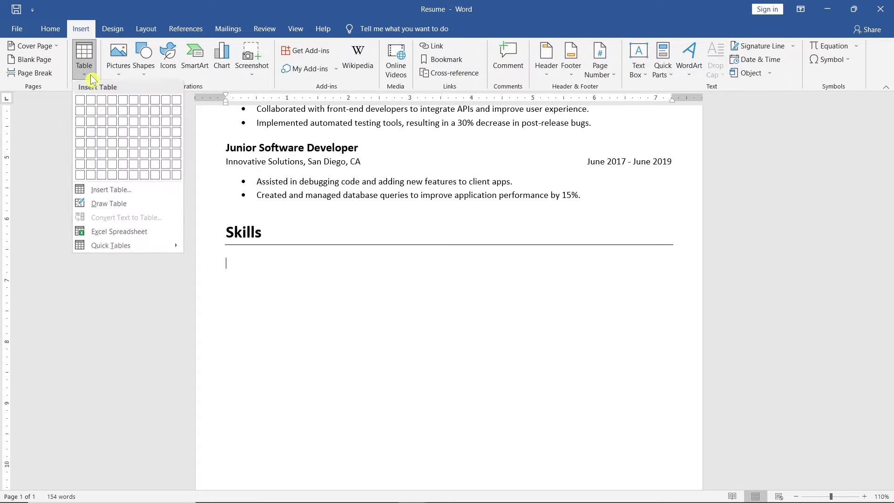
{"action": "left_click", "coordinate": [104, 112]}
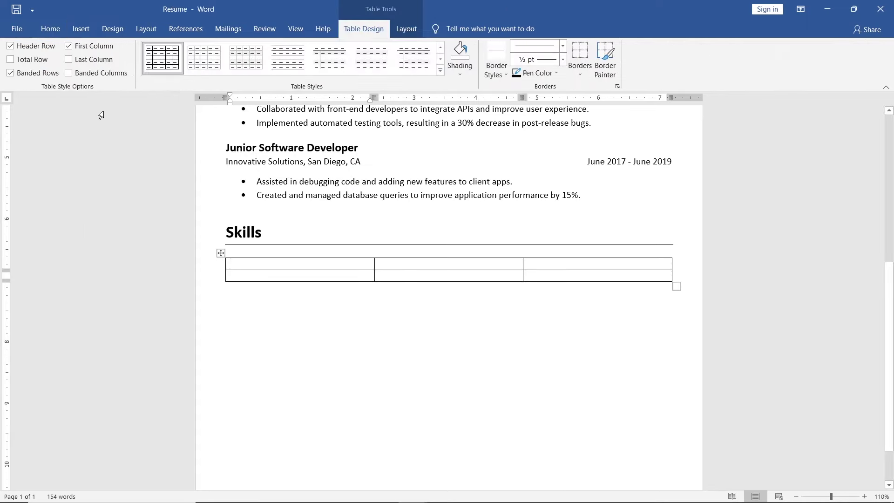
{"action": "scroll", "coordinate": [100, 114], "scroll_direction": "up", "scroll_amount": 2}
Step: Fill the first cell with a bold 12 pt Programming heading above the pasted languages list
{"action": "type", "text": "Progra"}
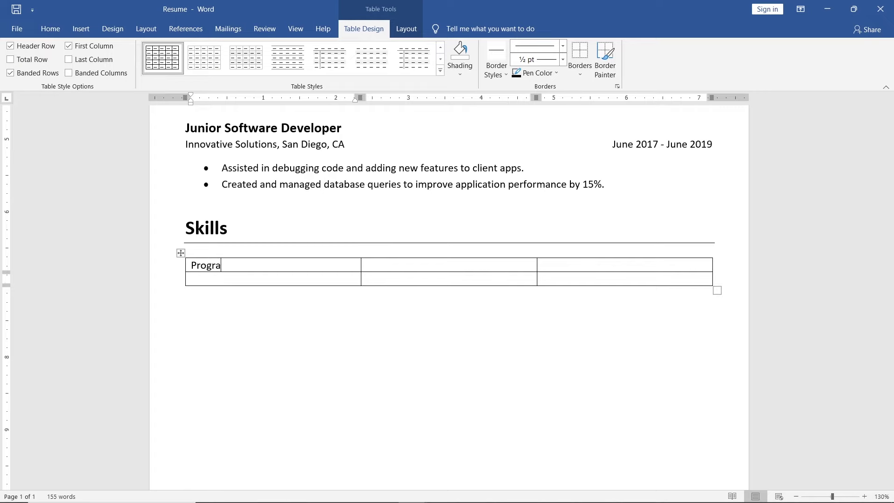
{"action": "type", "text": "mming"}
{"action": "key", "text": "Return"}
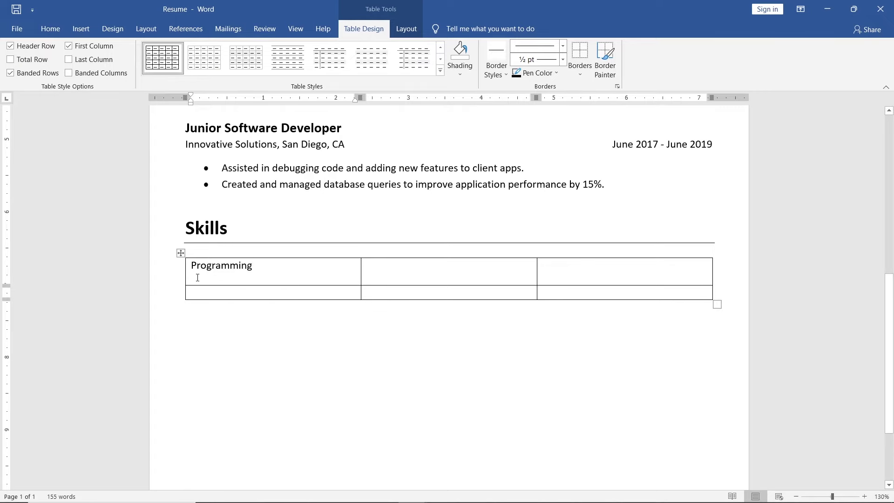
{"action": "right_click", "coordinate": [197, 278]}
{"action": "left_click", "coordinate": [257, 328]}
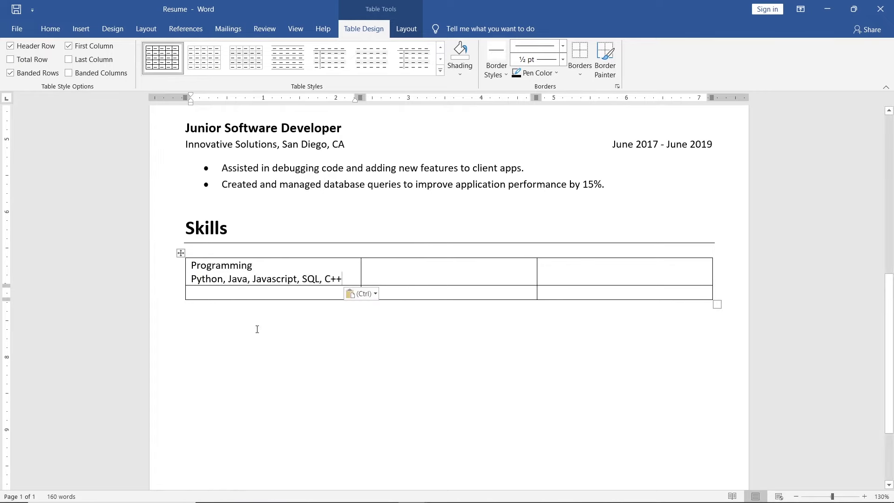
{"action": "double_click", "coordinate": [230, 264]}
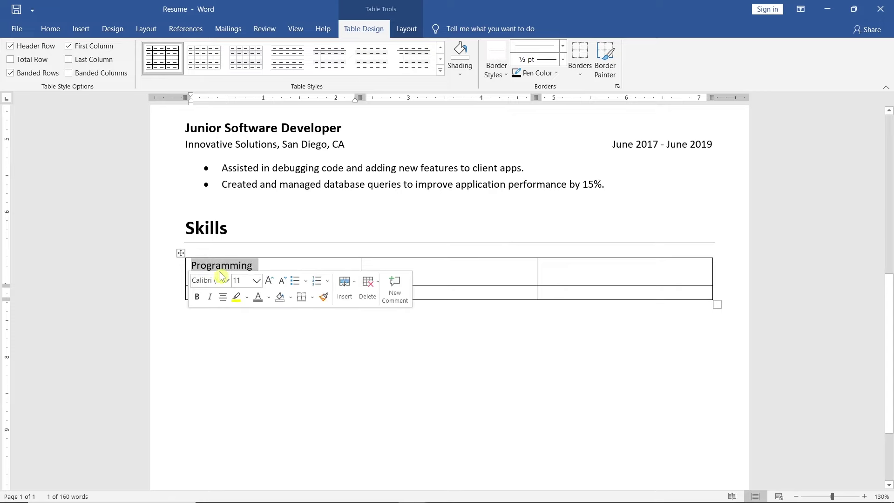
{"action": "left_click", "coordinate": [270, 281]}
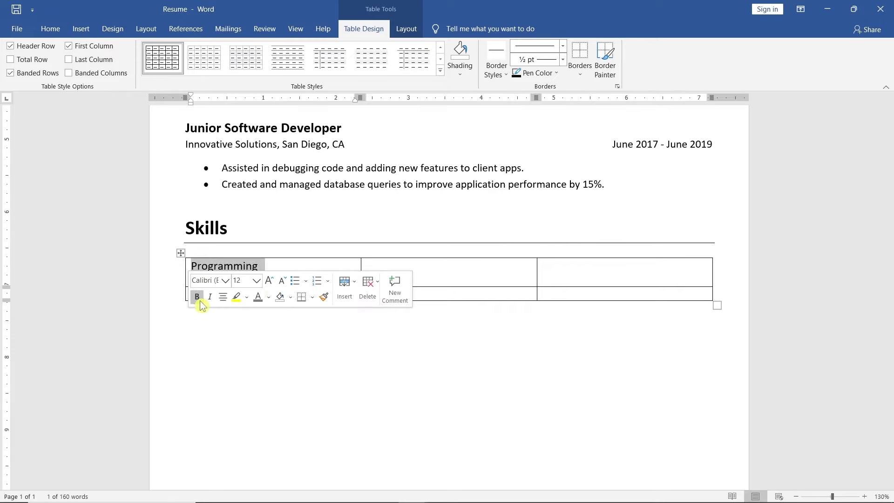
{"action": "left_click", "coordinate": [198, 298]}
{"action": "left_click", "coordinate": [276, 263]}
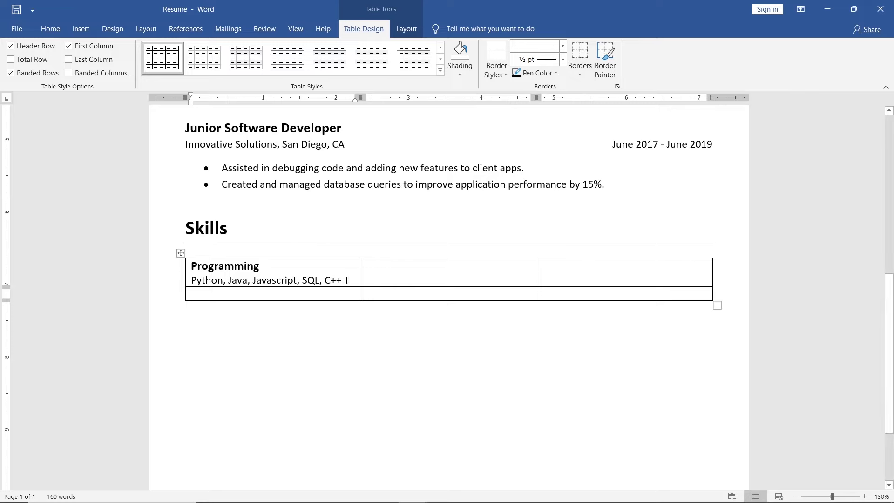
Step: Fill the second cell with a Web Development heading and the pasted web technologies list
{"action": "left_click_drag", "start_coordinate": [349, 281], "coordinate": [363, 279]}
{"action": "key", "text": "ctrl+c"}
{"action": "left_click", "coordinate": [366, 265]}
{"action": "key", "text": "ctrl+v"}
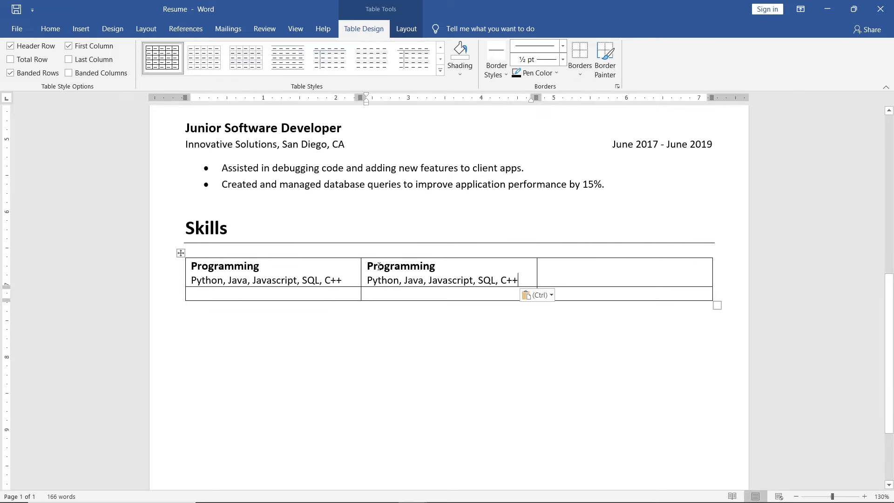
{"action": "left_click_drag", "start_coordinate": [434, 264], "coordinate": [367, 265]}
{"action": "type", "text": "Web De"}
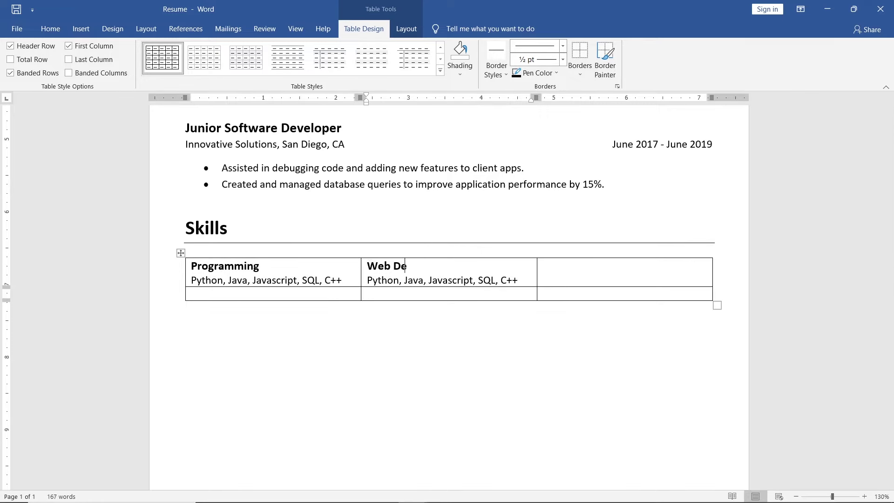
{"action": "type", "text": "velopment"}
{"action": "left_click_drag", "start_coordinate": [518, 280], "coordinate": [371, 280]}
{"action": "right_click", "coordinate": [371, 281]}
{"action": "left_click", "coordinate": [433, 329]}
Step: Fill the third cell with Database Management and MySQL, MongoDB
{"action": "left_click_drag", "start_coordinate": [485, 280], "coordinate": [367, 265]}
{"action": "key", "text": "ctrl+c"}
{"action": "left_click", "coordinate": [559, 272]}
{"action": "key", "text": "ctrl+v"}
{"action": "left_click_drag", "start_coordinate": [638, 266], "coordinate": [543, 266]}
{"action": "type", "text": "Database Management"}
{"action": "left_click_drag", "start_coordinate": [660, 279], "coordinate": [543, 279]}
{"action": "key", "text": "ctrl+v"}
Step: Fill the first cell of row two with Version Control and Git, GitHub
{"action": "left_click_drag", "start_coordinate": [625, 280], "coordinate": [543, 266]}
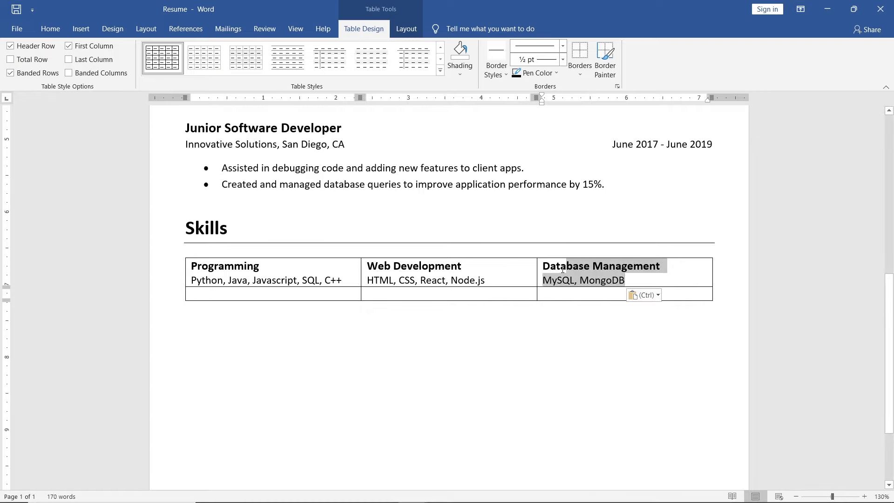
{"action": "key", "text": "ctrl+c"}
{"action": "left_click", "coordinate": [200, 293]}
{"action": "key", "text": "ctrl+v"}
{"action": "left_click_drag", "start_coordinate": [319, 292], "coordinate": [190, 294]}
{"action": "type", "text": "Version "}
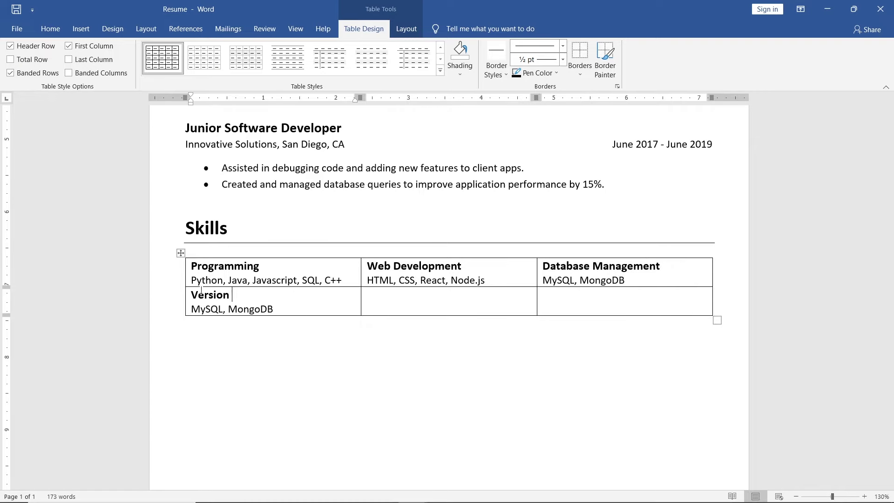
{"action": "type", "text": "Control"}
{"action": "left_click_drag", "start_coordinate": [273, 309], "coordinate": [190, 309]}
{"action": "type", "text": "Git, GitHub"}
Step: Fill the second cell of row two with an Agile heading only
{"action": "left_click", "coordinate": [381, 297]}
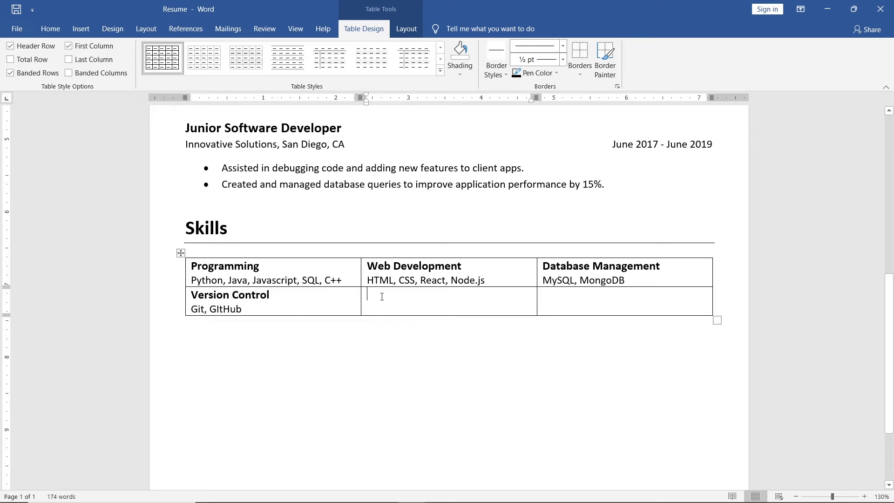
{"action": "key", "text": "ctrl+v"}
{"action": "left_click_drag", "start_coordinate": [420, 295], "coordinate": [368, 294]}
{"action": "type", "text": "Agile"}
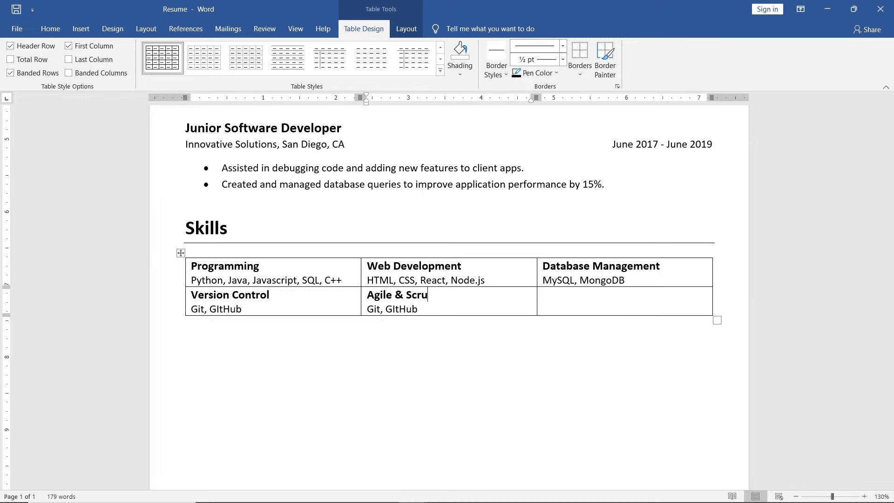
{"action": "key", "text": "BackSpace"}
{"action": "key", "text": "BackSpace"}
{"action": "key", "text": "BackSpace"}
{"action": "key", "text": "BackSpace"}
{"action": "key", "text": "BackSpace"}
{"action": "key", "text": "BackSpace"}
{"action": "key", "text": "BackSpace"}
{"action": "key", "text": "BackSpace"}
{"action": "key", "text": "BackSpace"}
{"action": "key", "text": "BackSpace"}
{"action": "key", "text": "BackSpace"}
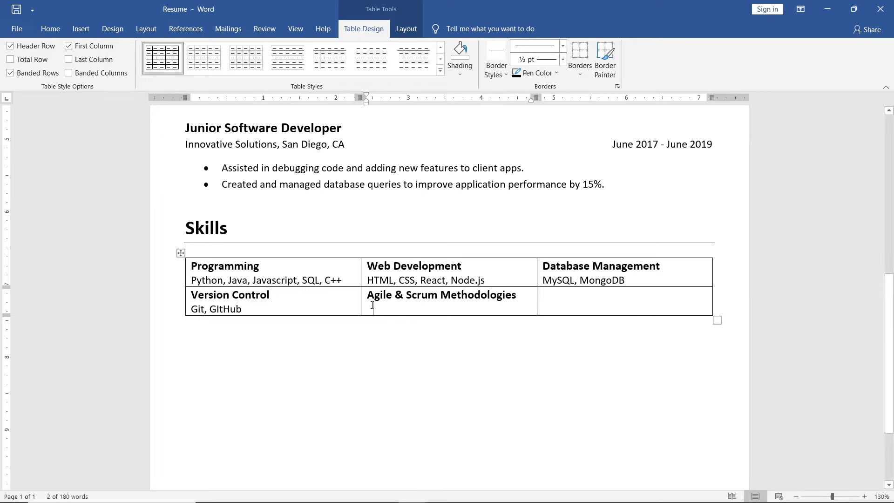
Step: Fill the last cell with Debuggin & Testing and (Unit, Integration)
{"action": "left_click_drag", "start_coordinate": [242, 309], "coordinate": [191, 294]}
{"action": "key", "text": "ctrl+c"}
{"action": "left_click", "coordinate": [627, 293]}
{"action": "key", "text": "ctrl+v"}
{"action": "left_click_drag", "start_coordinate": [627, 294], "coordinate": [543, 295]}
{"action": "type", "text": "De"}
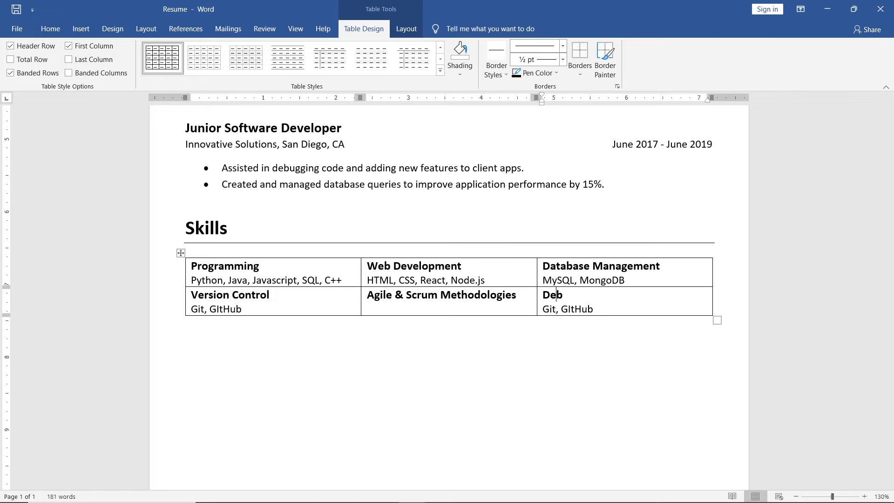
{"action": "type", "text": "buggin & Testing"}
{"action": "left_click_drag", "start_coordinate": [594, 309], "coordinate": [542, 310]}
{"action": "type", "text": "(Unit, Integration)"}
{"action": "key", "text": "Return"}
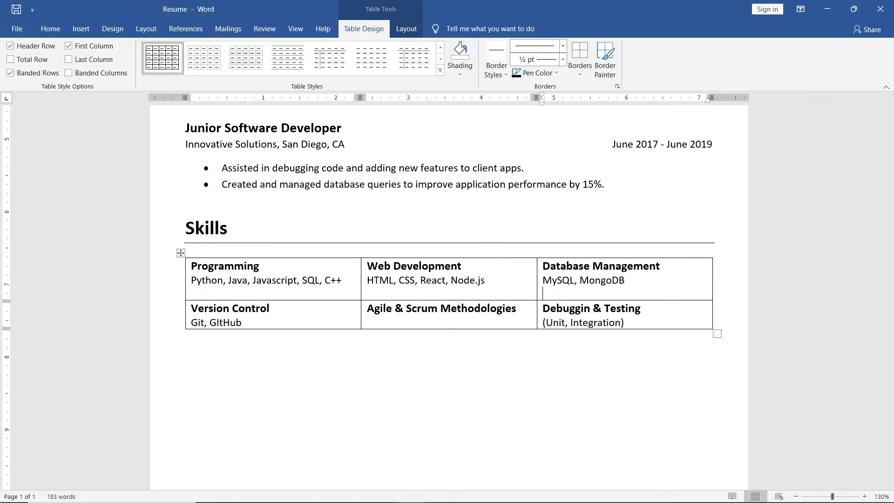
Step: Remove all borders from the Skills table
{"action": "left_click", "coordinate": [718, 336]}
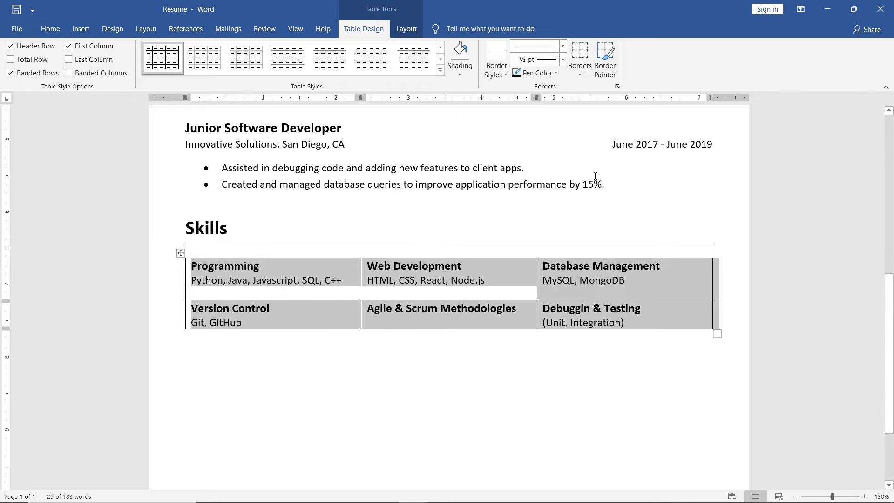
{"action": "left_click", "coordinate": [580, 68]}
{"action": "left_click", "coordinate": [636, 142]}
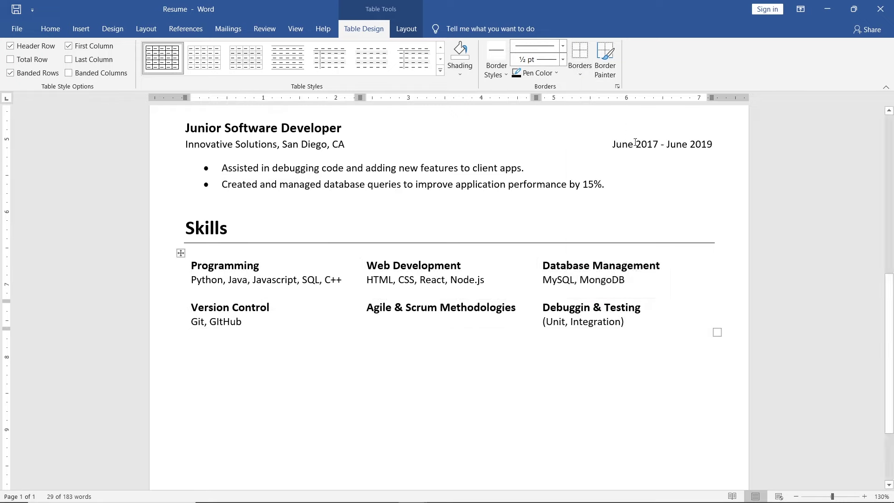
Step: Select the Work Experience block, then add space after the empty paragraph below the table
{"action": "scroll", "coordinate": [640, 144], "scroll_direction": "up", "scroll_amount": 4}
{"action": "scroll", "coordinate": [652, 148], "scroll_direction": "up", "scroll_amount": 1}
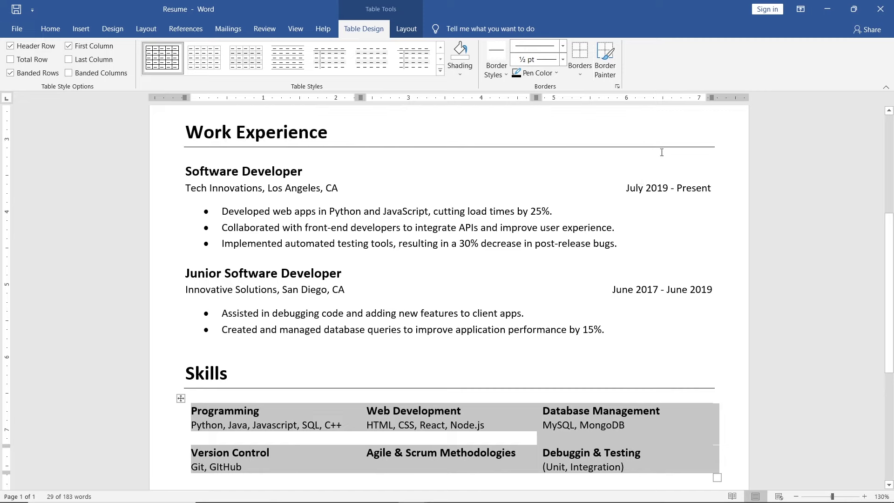
{"action": "left_click_drag", "start_coordinate": [712, 187], "coordinate": [217, 135]}
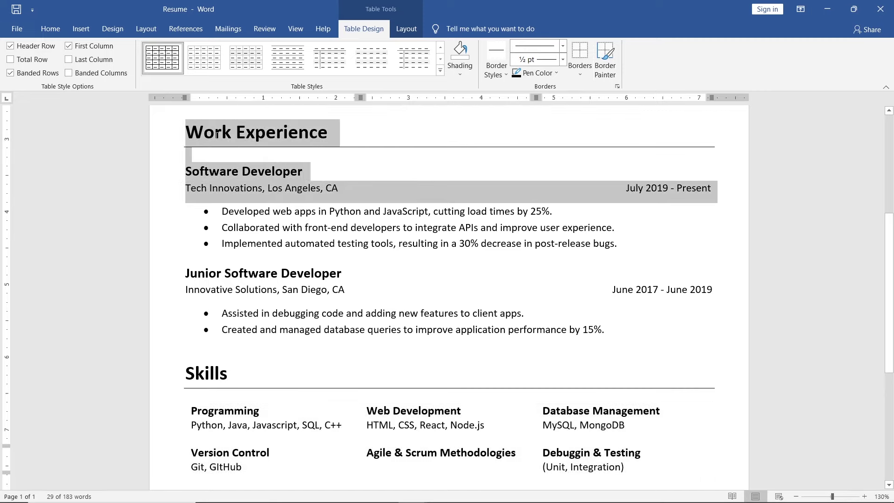
{"action": "scroll", "coordinate": [259, 231], "scroll_direction": "down", "scroll_amount": 7}
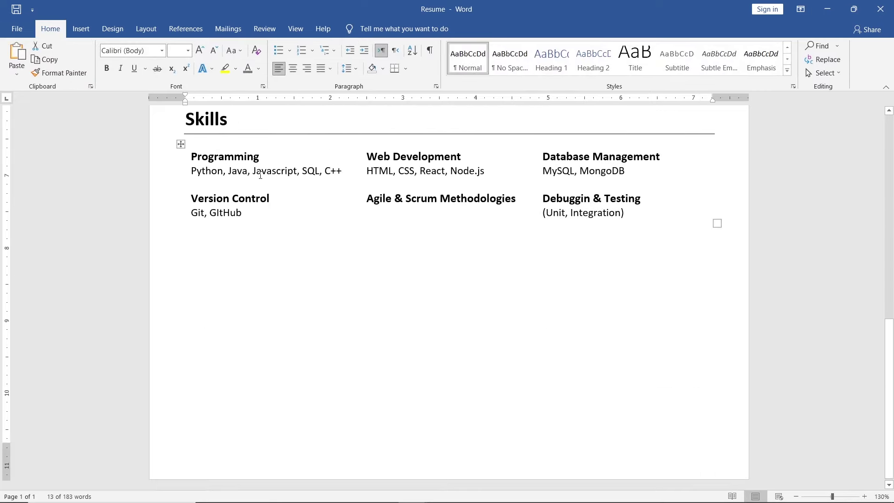
{"action": "left_click", "coordinate": [193, 243]}
{"action": "left_click", "coordinate": [347, 68]}
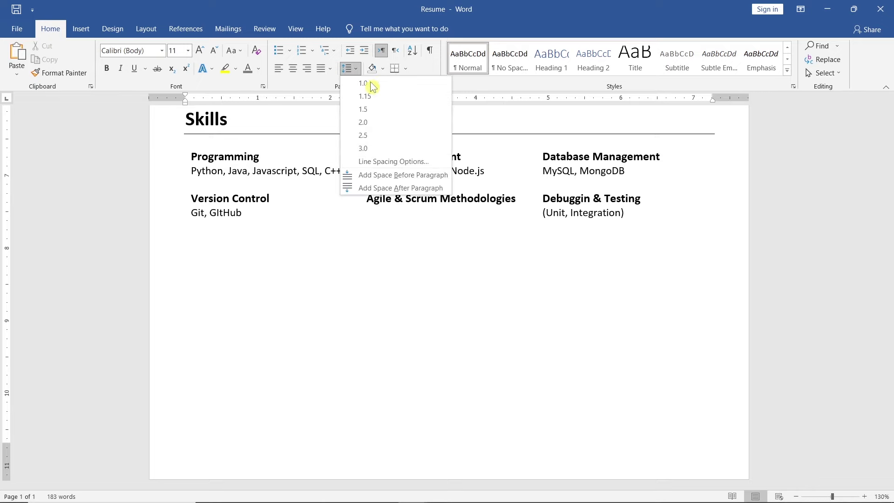
{"action": "left_click", "coordinate": [444, 189]}
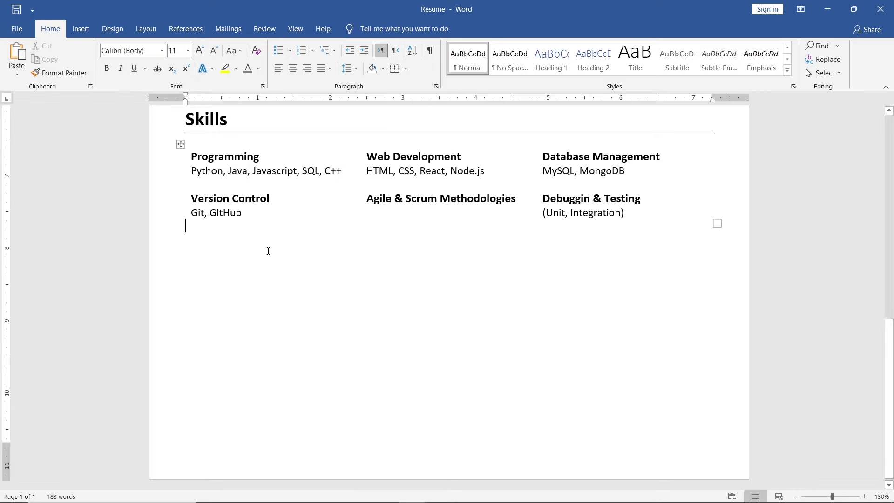
Step: Paste the Work Experience block below Skills, clear its heading, and retitle it Bachelor of Science in Computer Science
{"action": "key", "text": "ctrl+v"}
{"action": "left_click_drag", "start_coordinate": [328, 255], "coordinate": [185, 258]}
{"action": "key", "text": "BackSpace"}
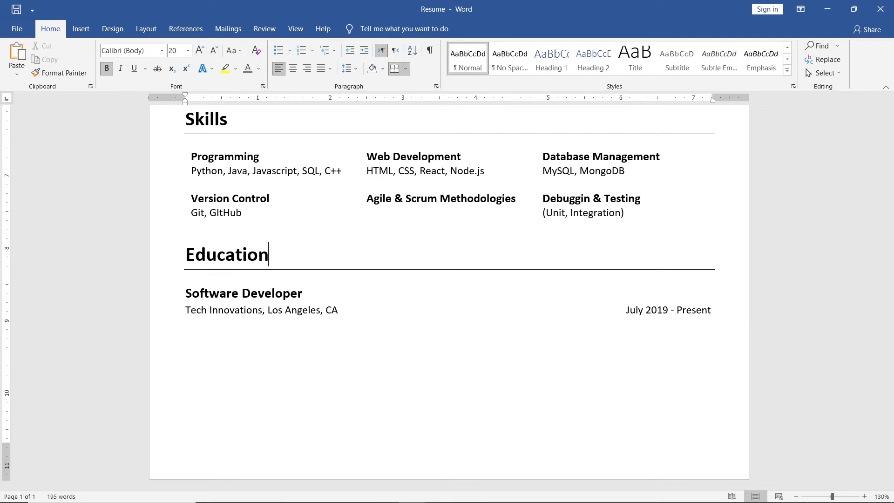
{"action": "left_click", "coordinate": [303, 293]}
{"action": "key", "text": "shift+Home"}
{"action": "type", "text": "Bachelor "}
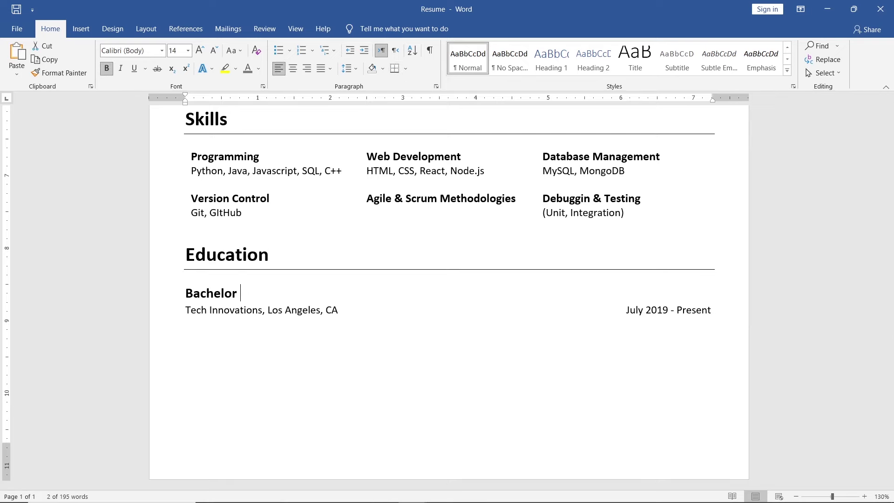
{"action": "type", "text": "of Science in Computer Science"}
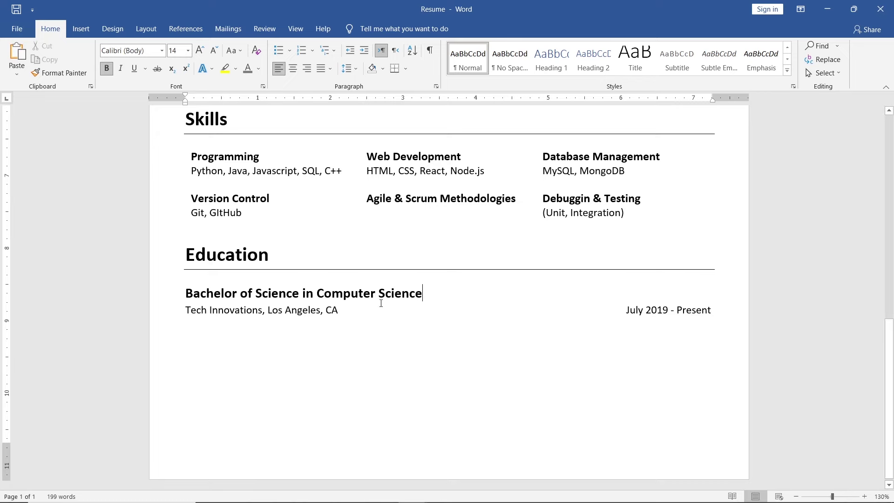
Step: Replace the company, city and dates with University of California, Berkeley, and Graduated: 2017
{"action": "left_click_drag", "start_coordinate": [249, 312], "coordinate": [186, 311]}
{"action": "type", "text": "University of "}
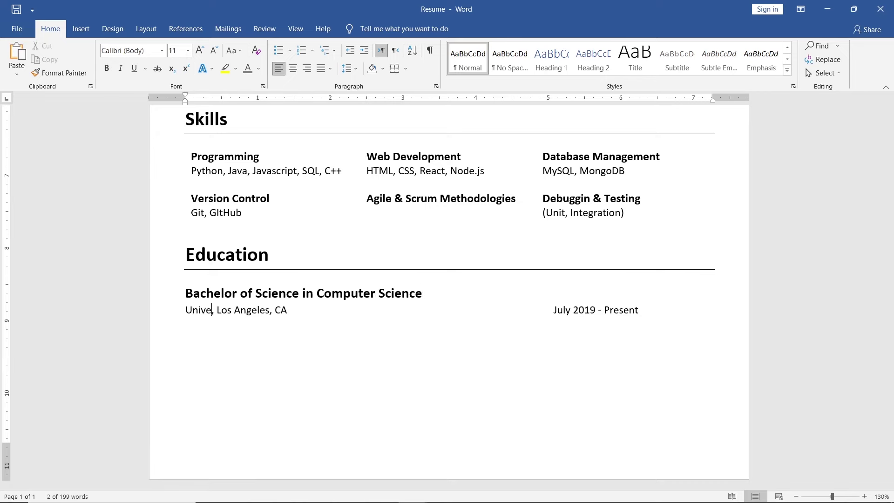
{"action": "type", "text": "California"}
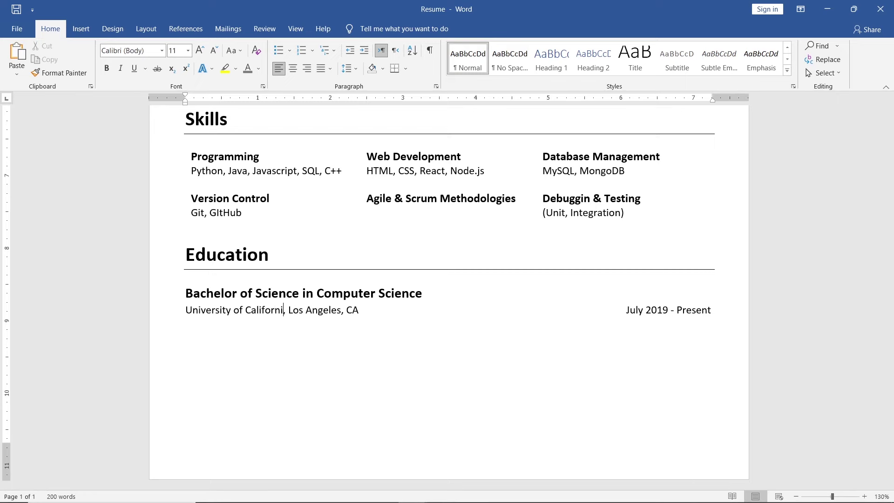
{"action": "left_click_drag", "start_coordinate": [369, 317], "coordinate": [294, 312]}
{"action": "type", "text": "Berkeley"}
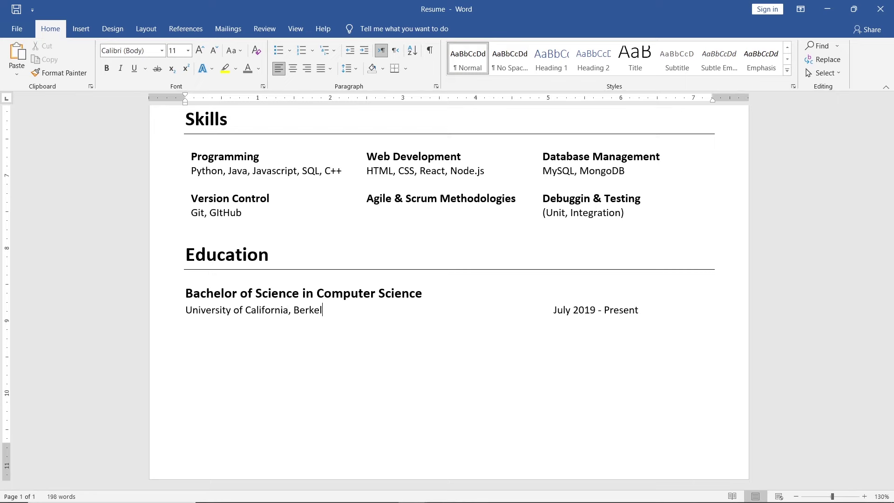
{"action": "left_click_drag", "start_coordinate": [664, 311], "coordinate": [591, 311]}
{"action": "type", "text": "Graduated: 201"}
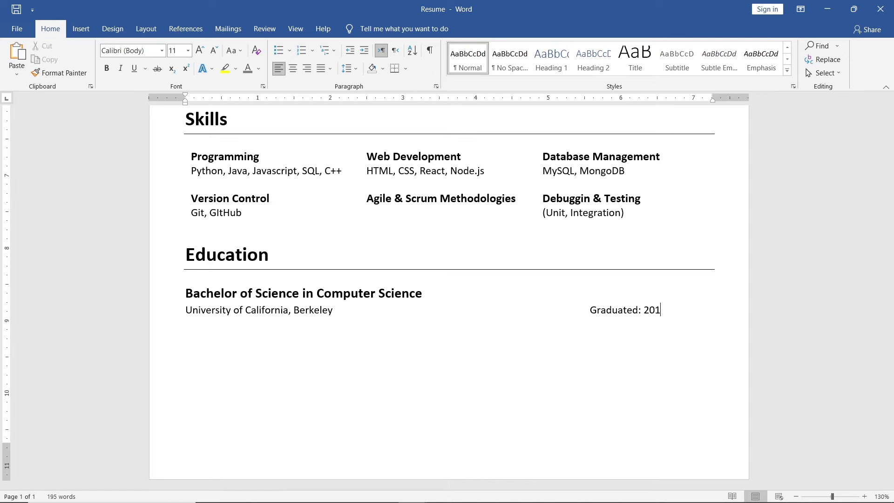
{"action": "type", "text": "7"}
Step: Remove the space after the graduation line and select the whole Education section
{"action": "left_click", "coordinate": [590, 310]}
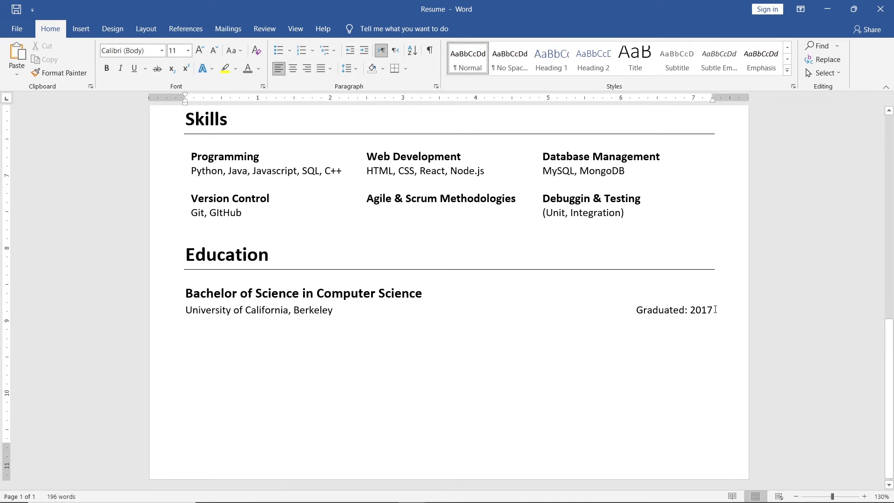
{"action": "left_click", "coordinate": [350, 68]}
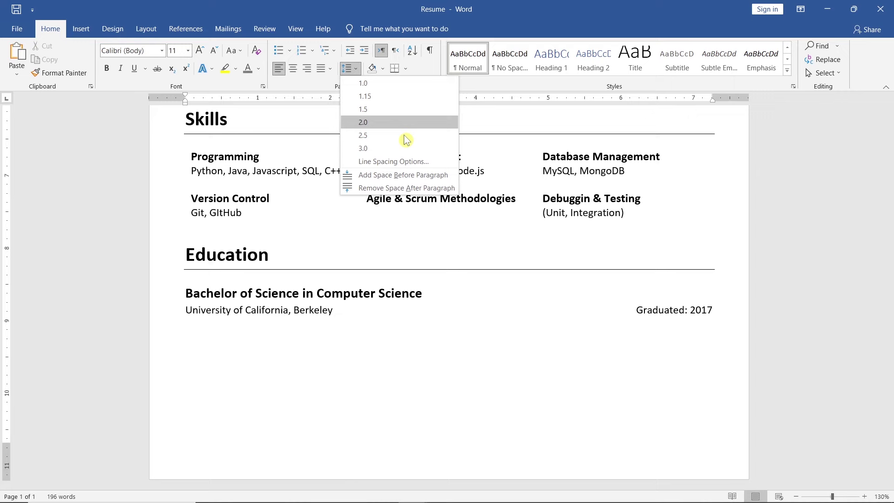
{"action": "left_click", "coordinate": [458, 188]}
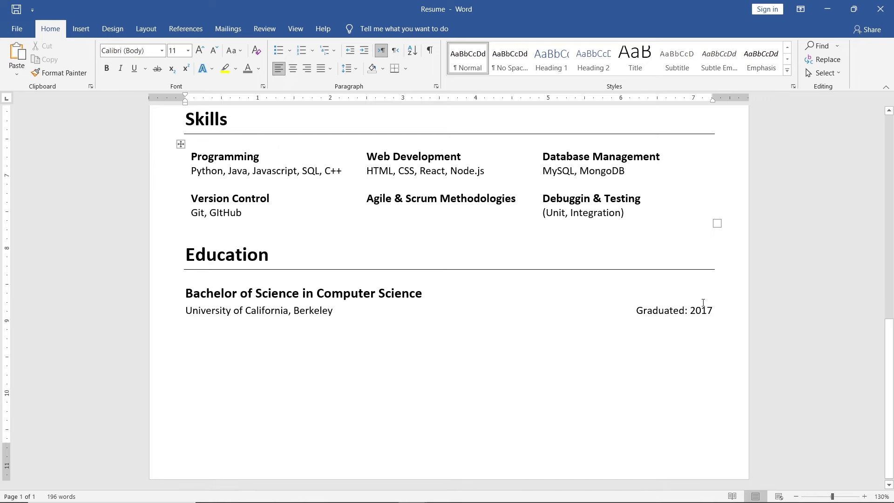
{"action": "left_click_drag", "start_coordinate": [703, 303], "coordinate": [220, 271]}
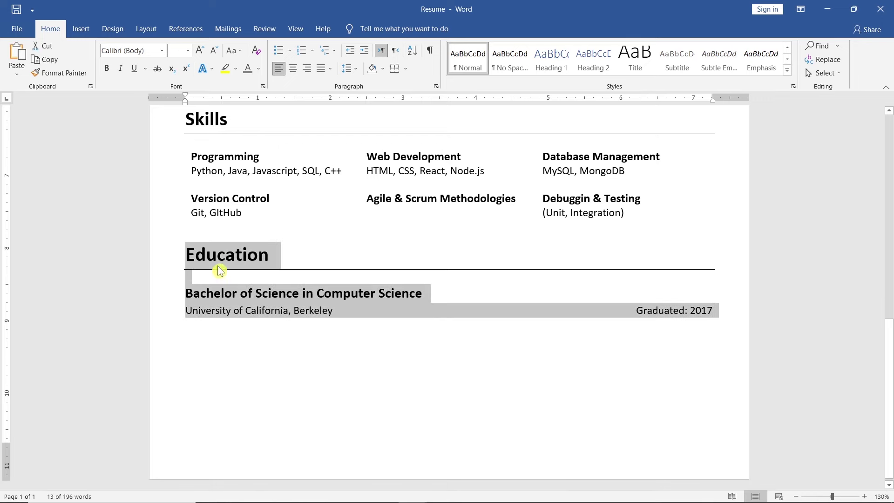
Step: Duplicate the Education section below itself, rename the heading Certifications, and delete its degree lines
{"action": "key", "text": "ctrl+c"}
{"action": "left_click", "coordinate": [191, 325]}
{"action": "key", "text": "ctrl+v"}
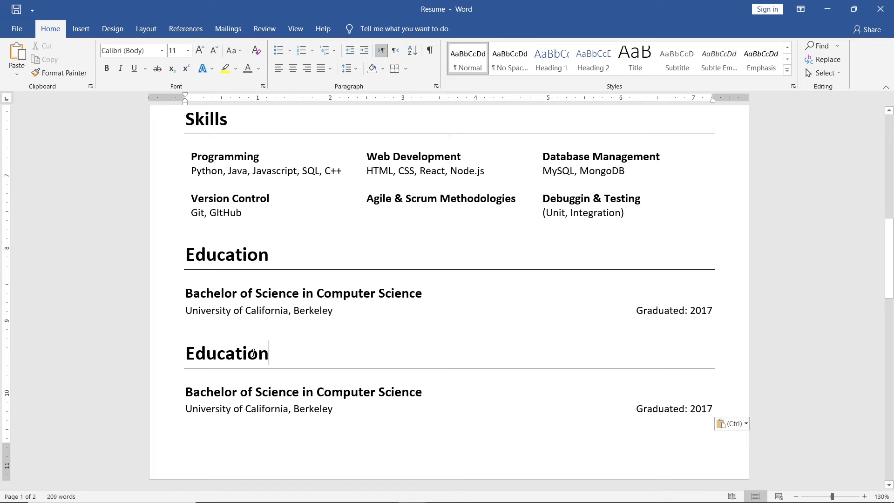
{"action": "double_click", "coordinate": [253, 353]}
{"action": "type", "text": "Certific"}
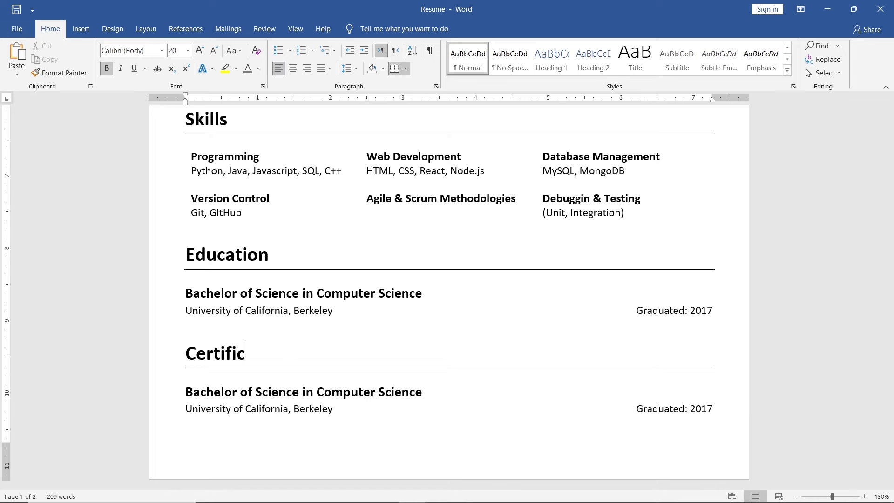
{"action": "type", "text": "ations"}
{"action": "left_click_drag", "start_coordinate": [718, 407], "coordinate": [186, 392]}
{"action": "key", "text": "BackSpace"}
Step: Paste AWS Certified Developer - Associate and Oracle Certified Java Programmer at size 11 as a bulleted list
{"action": "left_click", "coordinate": [246, 57]}
{"action": "left_click", "coordinate": [246, 57]}
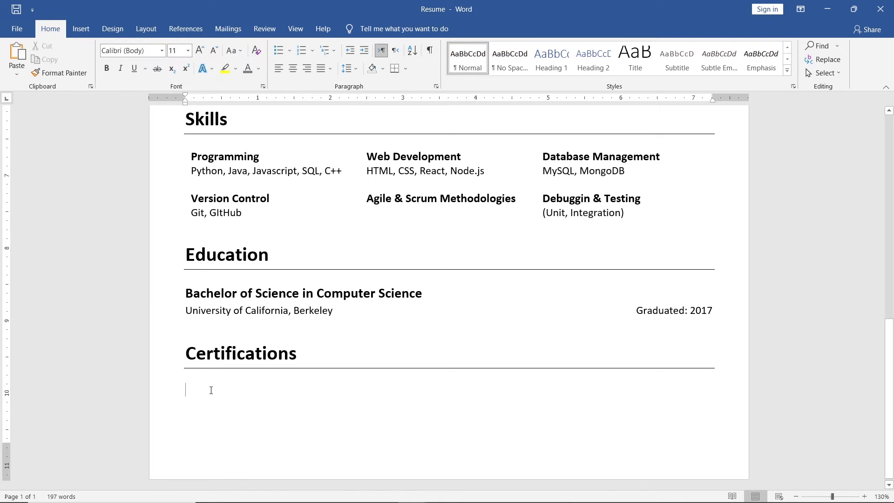
{"action": "key", "text": "ctrl+v"}
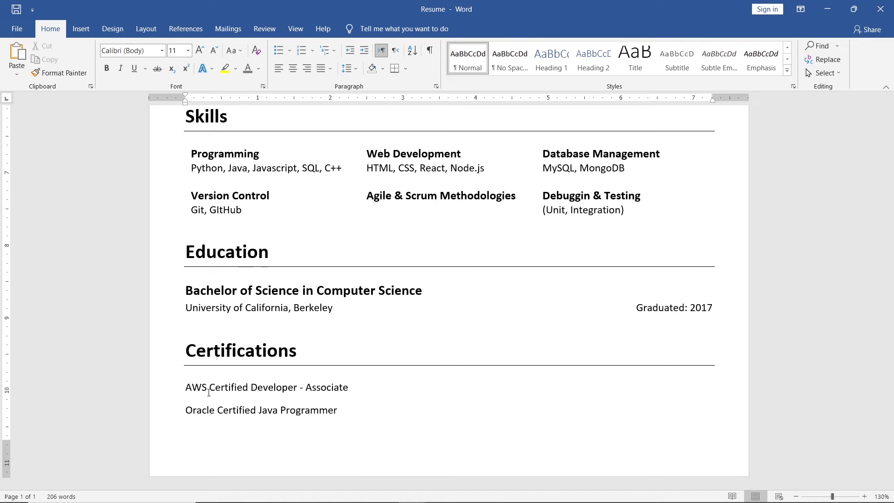
{"action": "left_click_drag", "start_coordinate": [342, 410], "coordinate": [185, 387]}
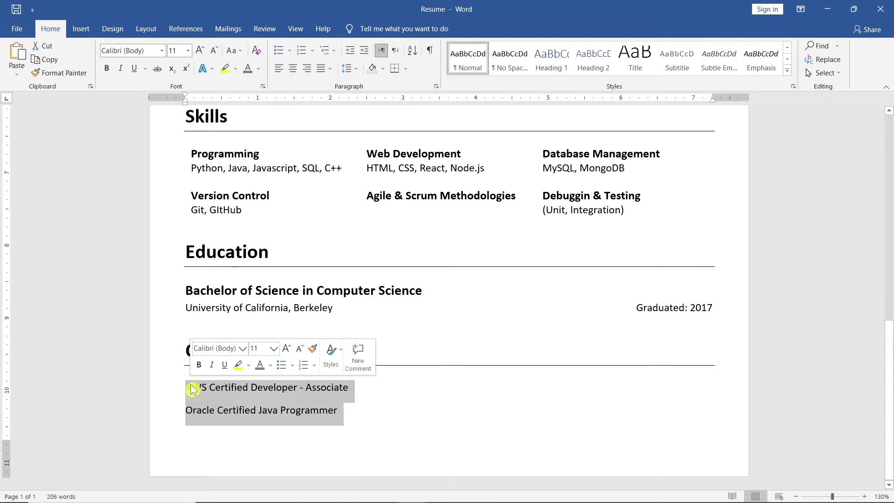
{"action": "left_click", "coordinate": [293, 367]}
{"action": "left_click", "coordinate": [299, 320]}
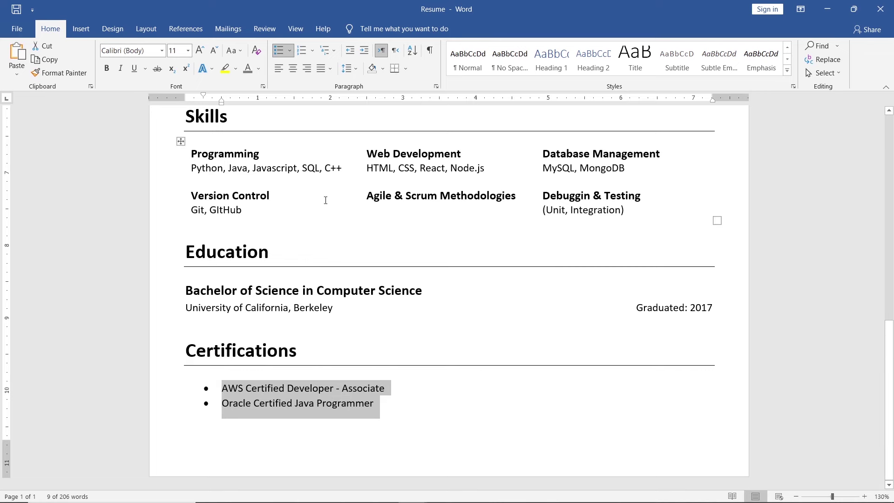
Step: Set the certification list's line spacing and review the finished page
{"action": "left_click", "coordinate": [350, 69]}
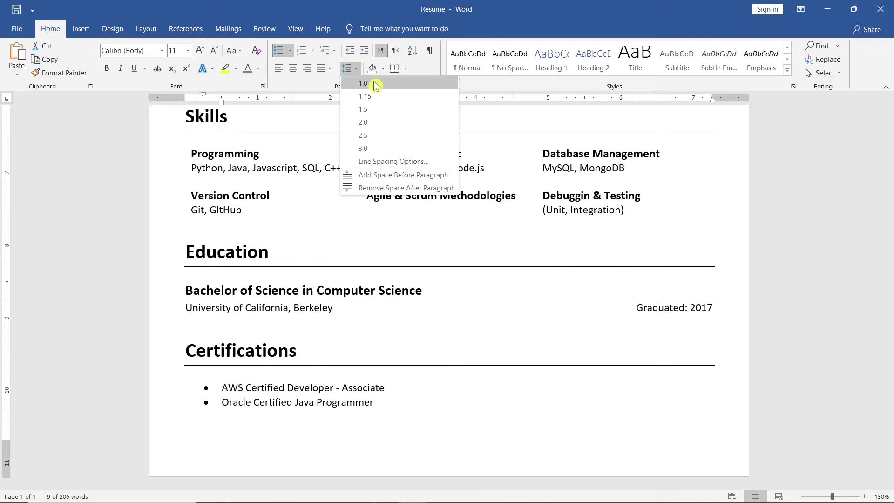
{"action": "left_click", "coordinate": [365, 96]}
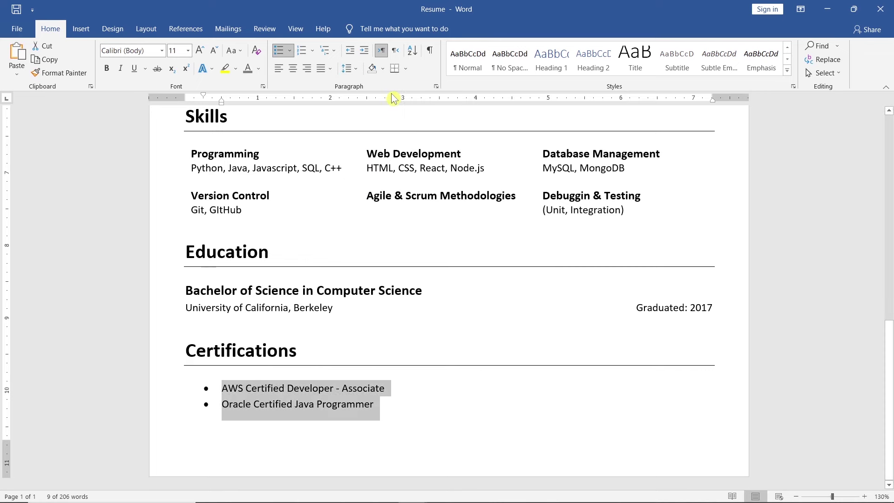
{"action": "scroll", "coordinate": [769, 201], "scroll_direction": "down", "scroll_amount": 7}
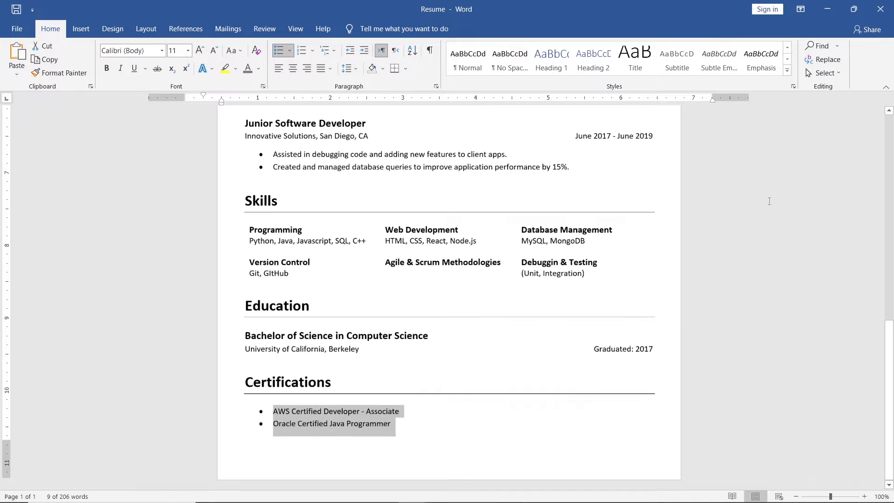
{"action": "scroll", "coordinate": [769, 201], "scroll_direction": "down", "scroll_amount": 1}
{"action": "left_click", "coordinate": [769, 202]}
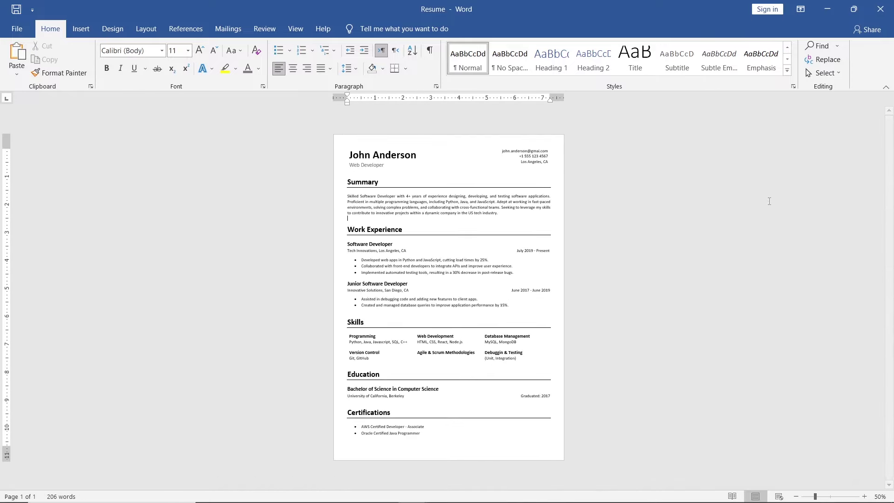